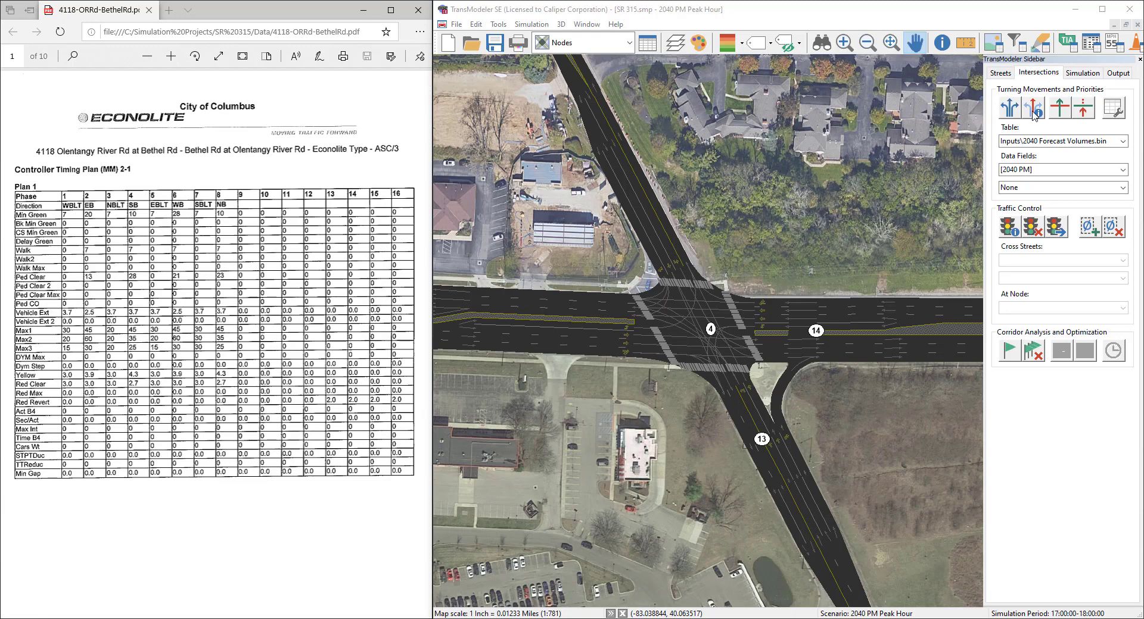
Step: Start editing the intersection control at node 4, creating a signal plan file named Existing Signal Timings in the Inputs folder
left_click(1010, 229)
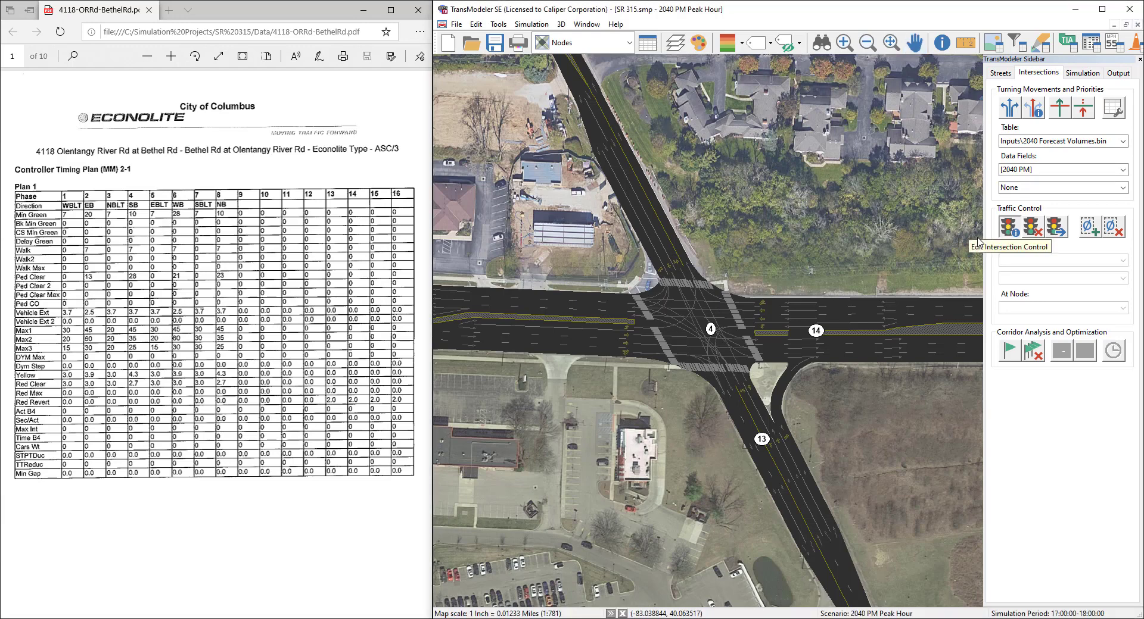
left_click(711, 329)
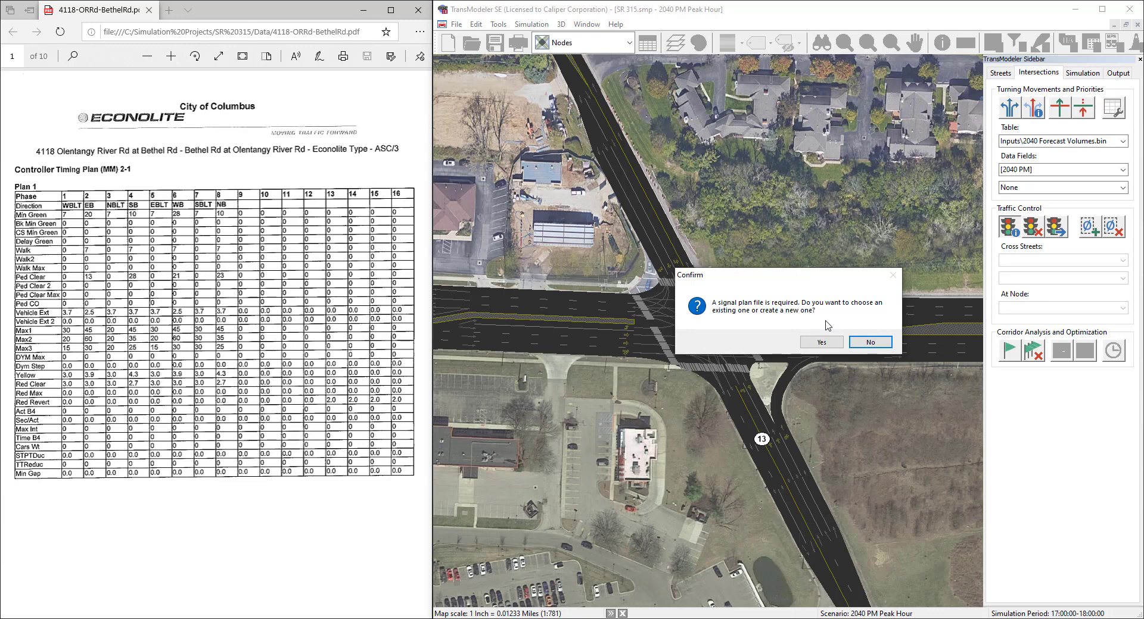
left_click(823, 341)
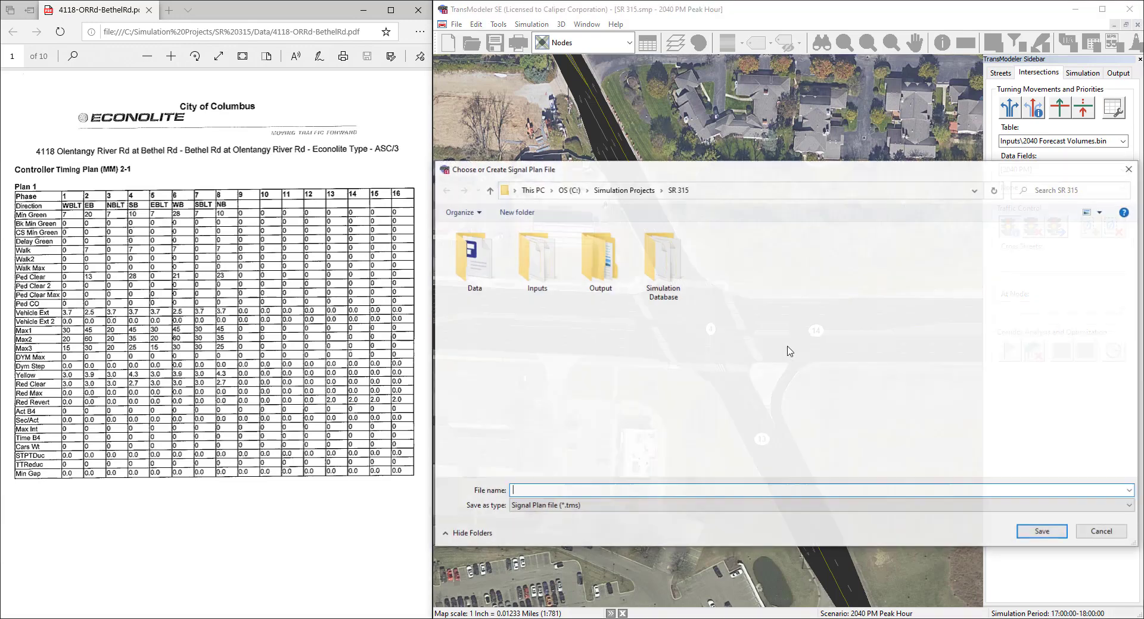
double_click(544, 271)
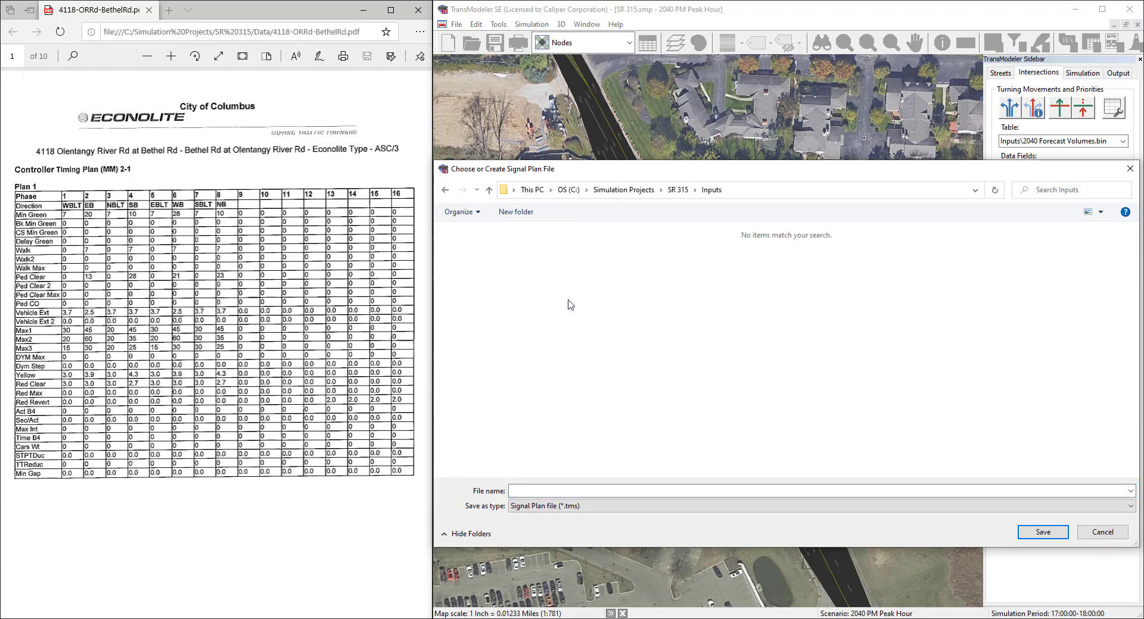
left_click(541, 489)
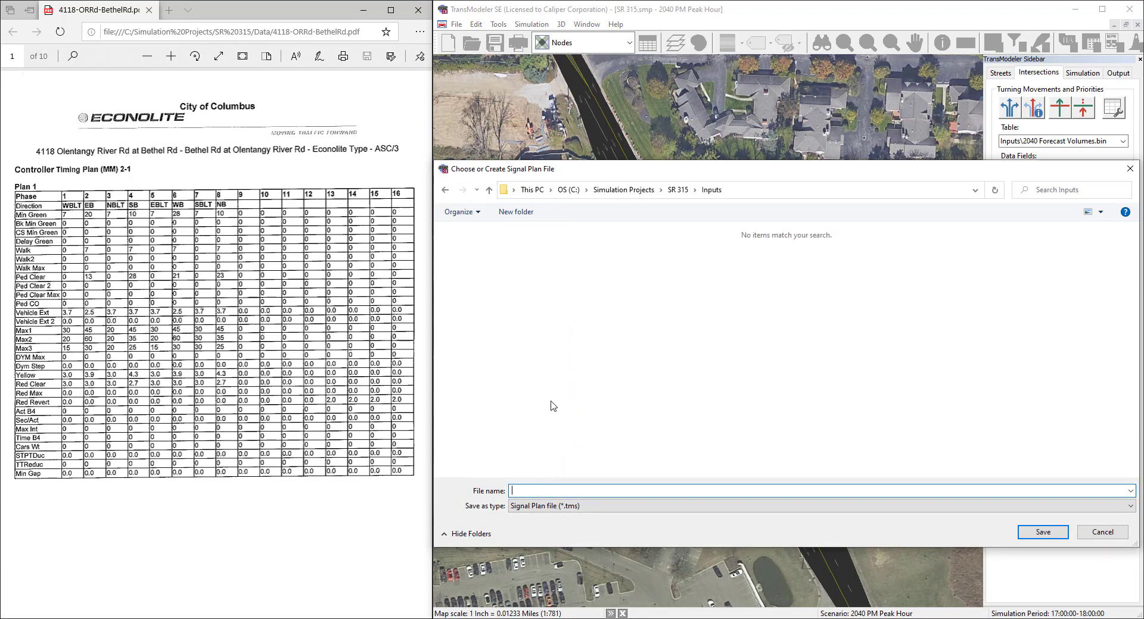
type("E")
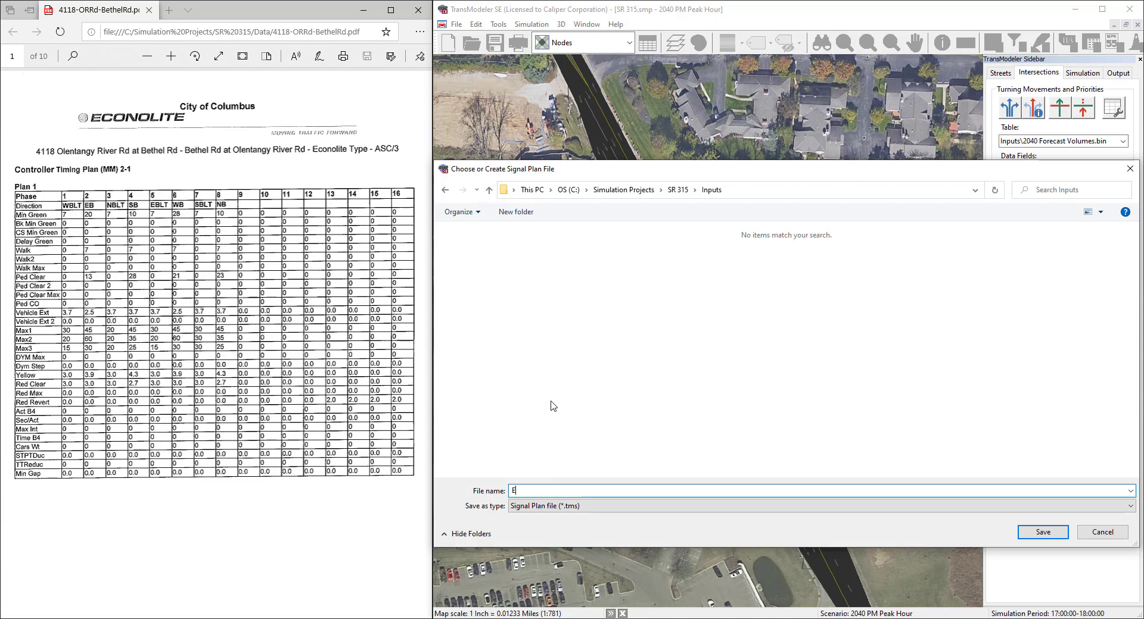
type("xisting Signal Timings")
left_click(1041, 532)
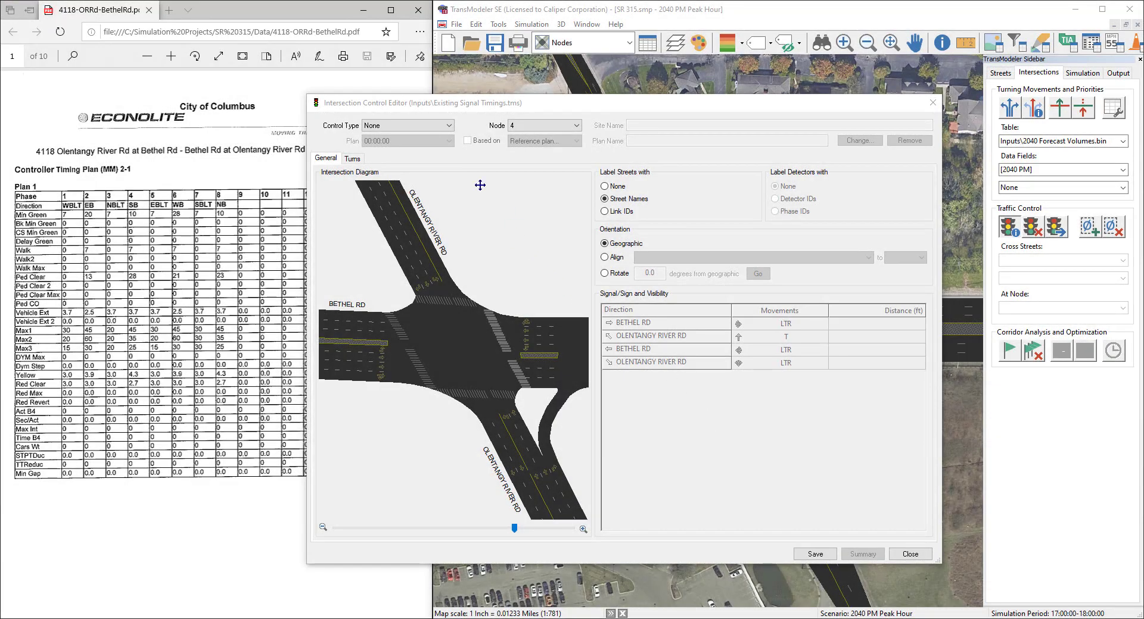
Step: Set the control type to Traffic Actuated, with Eastbound as the main approach and Reduce by/Reduce every for gap reduction
left_click(429, 127)
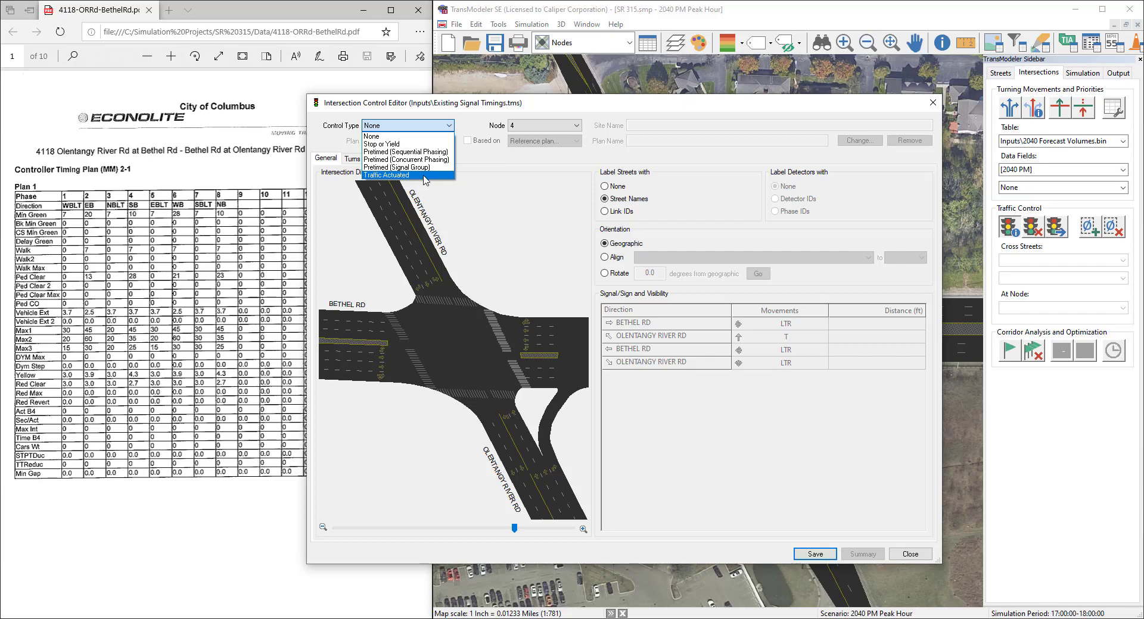
left_click(410, 176)
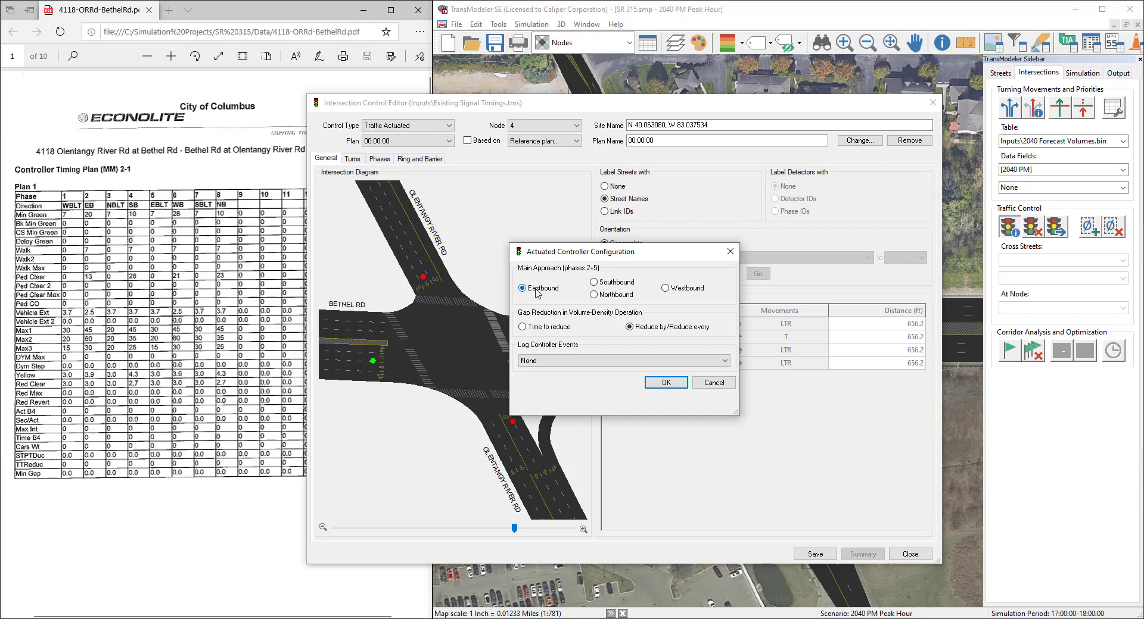
left_click(666, 383)
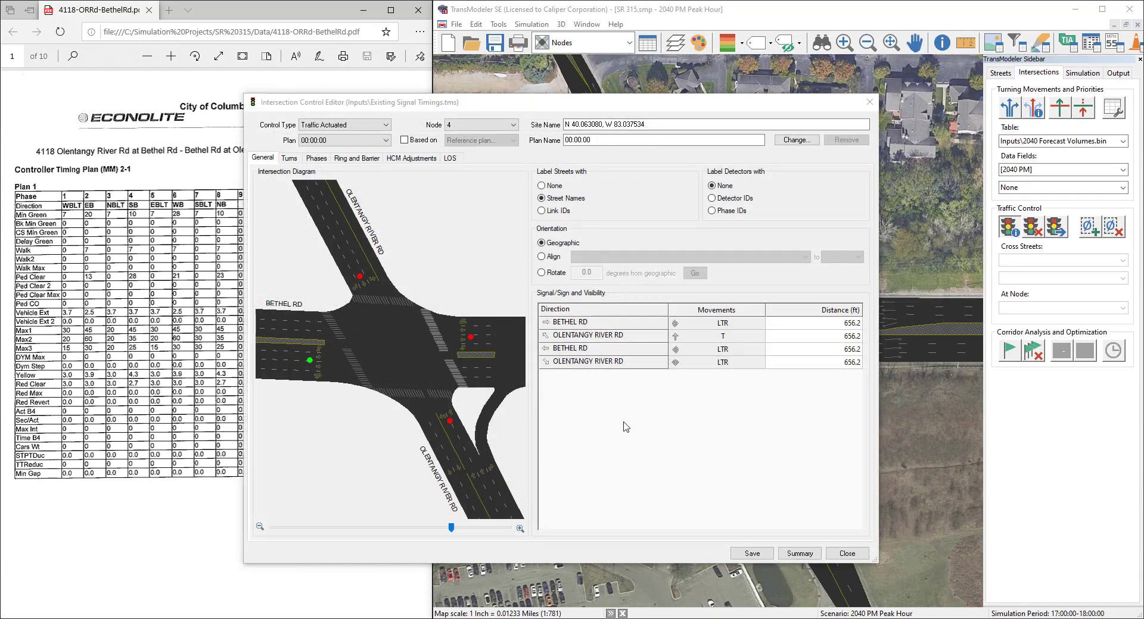
Step: Examine which movements are served in phases 1 to 4 of the actuated plan on the intersection diagram
left_click(316, 159)
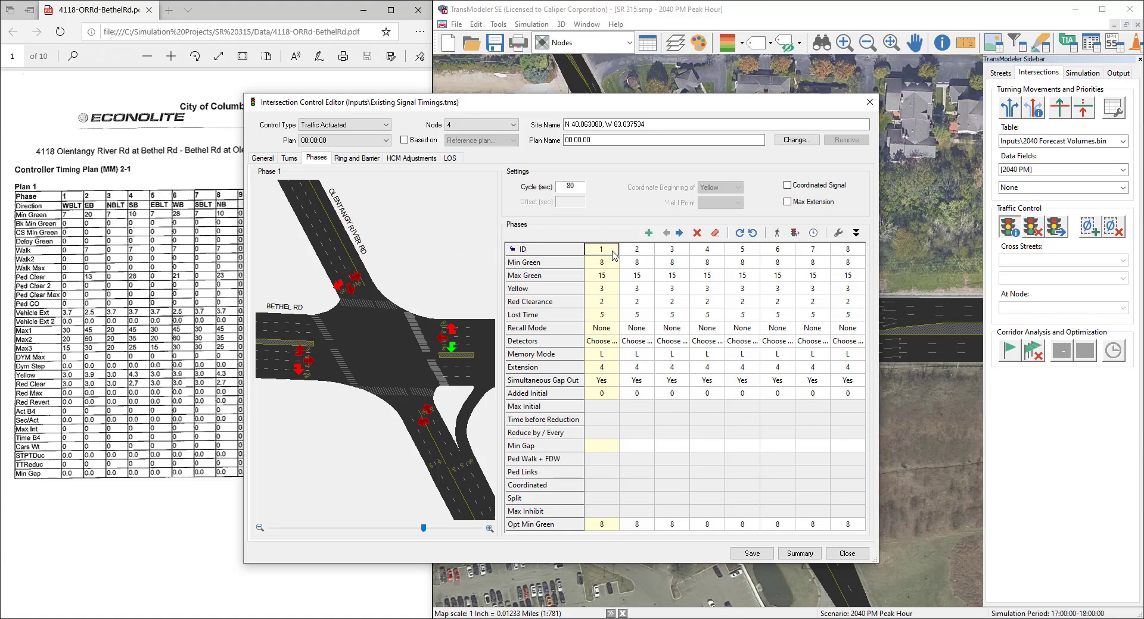
left_click(632, 255)
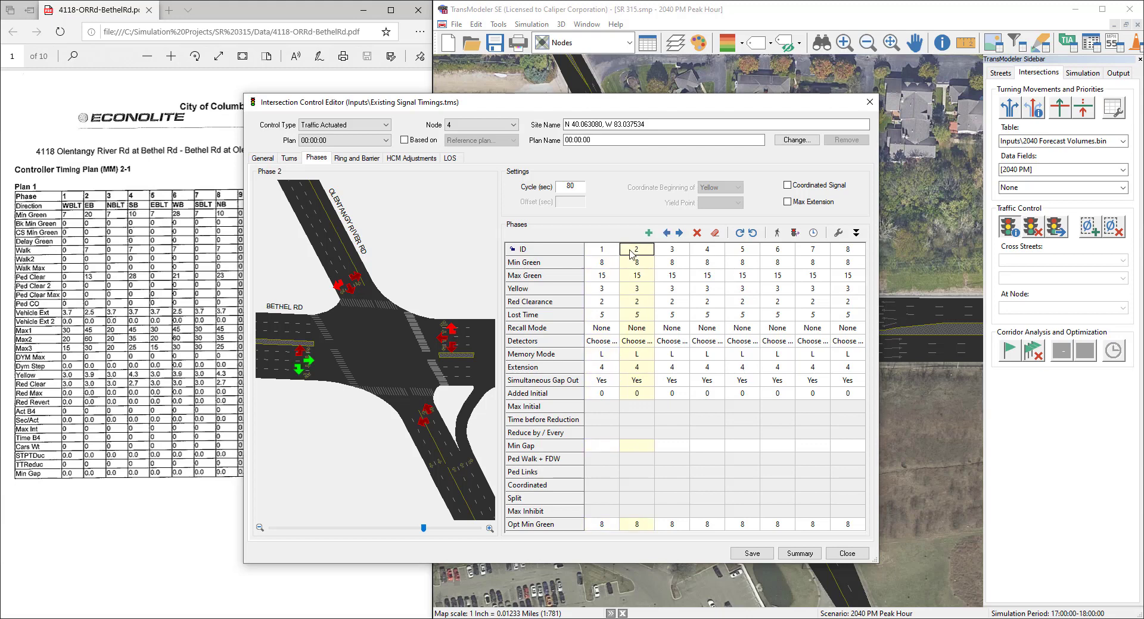
left_click(677, 254)
left_click(701, 250)
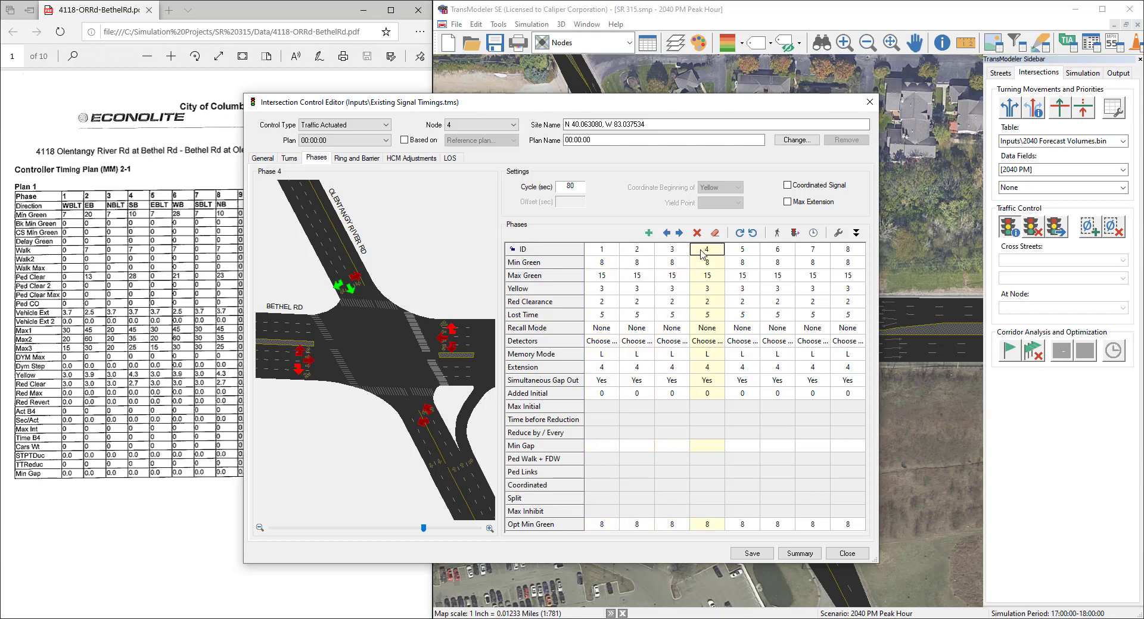
left_click(615, 250)
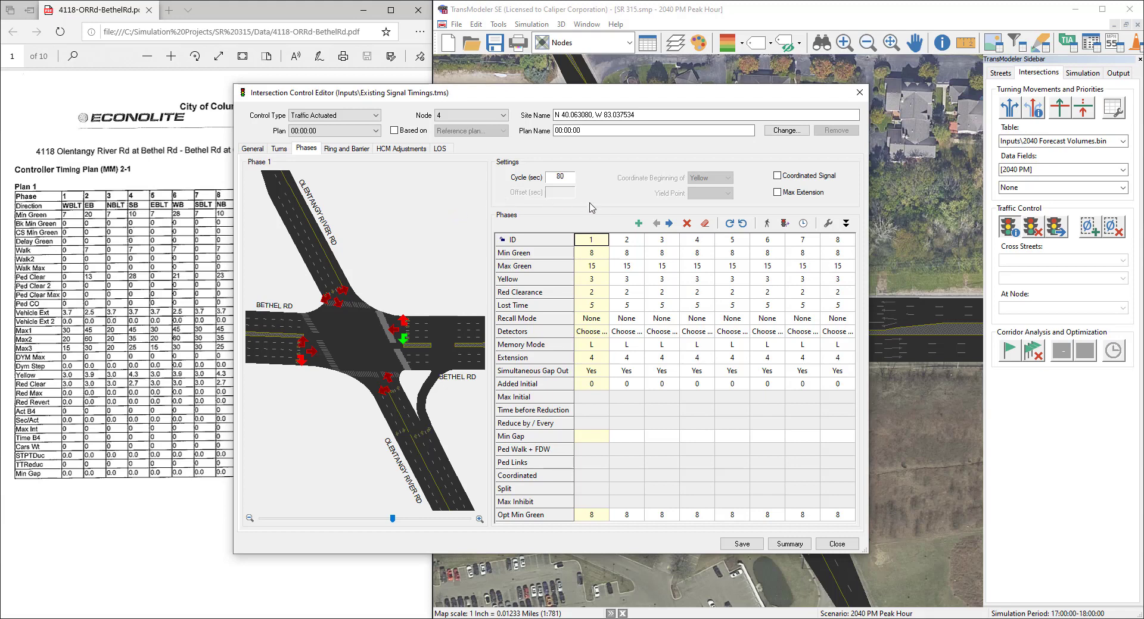
left_click(629, 240)
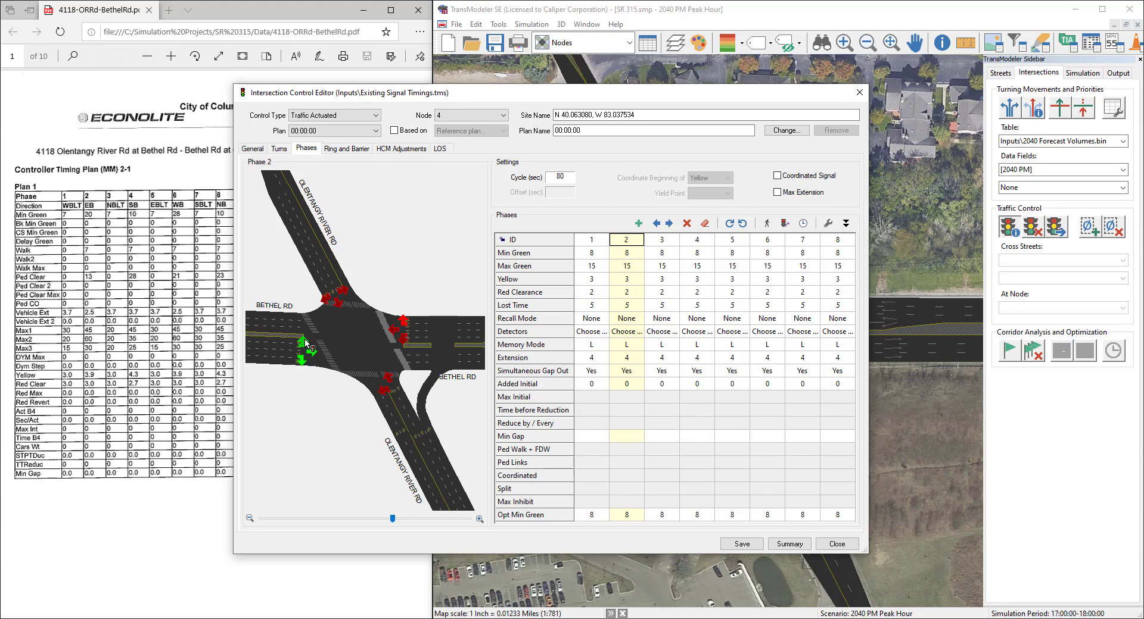
left_click(686, 244)
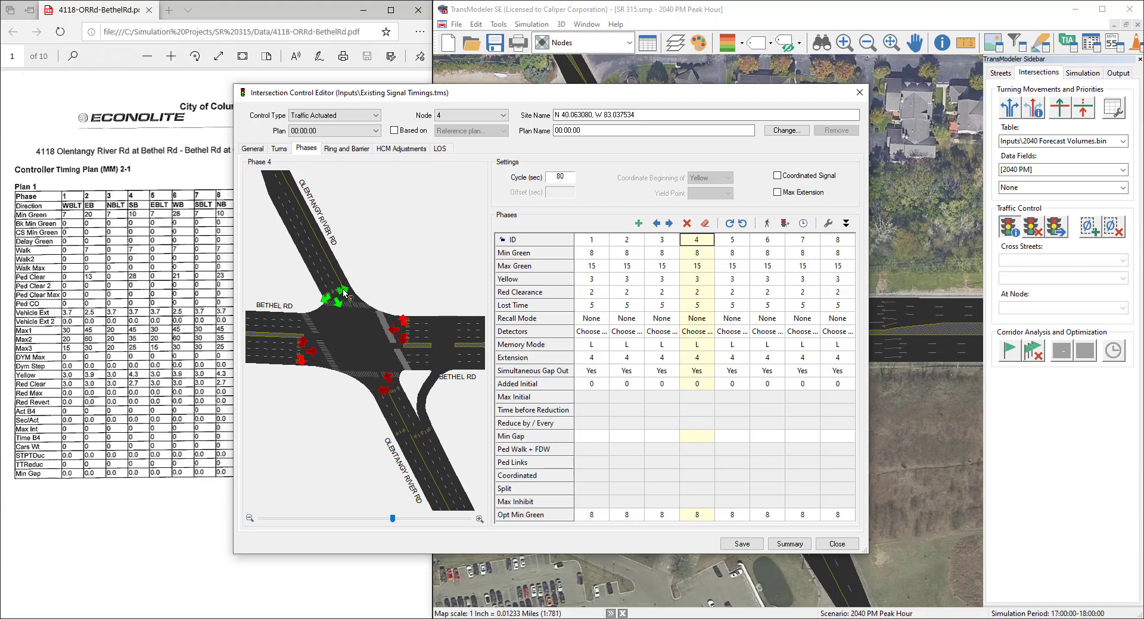
Step: Set the westbound left turn in phase 6 to a Green signal state with the Permitted type
left_click(764, 244)
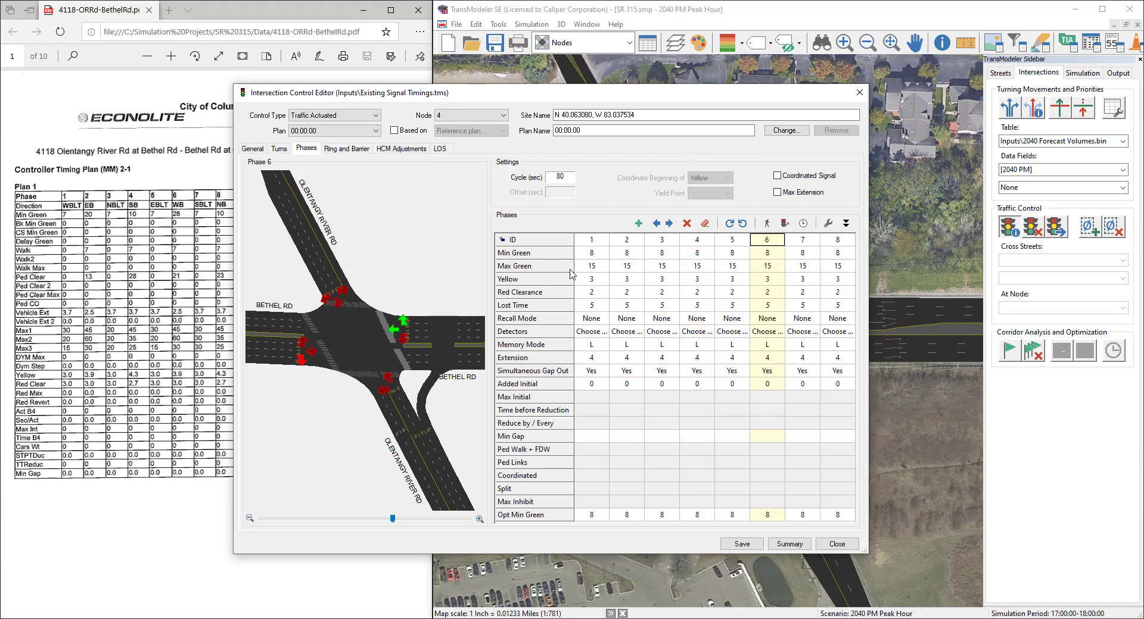
right_click(405, 343)
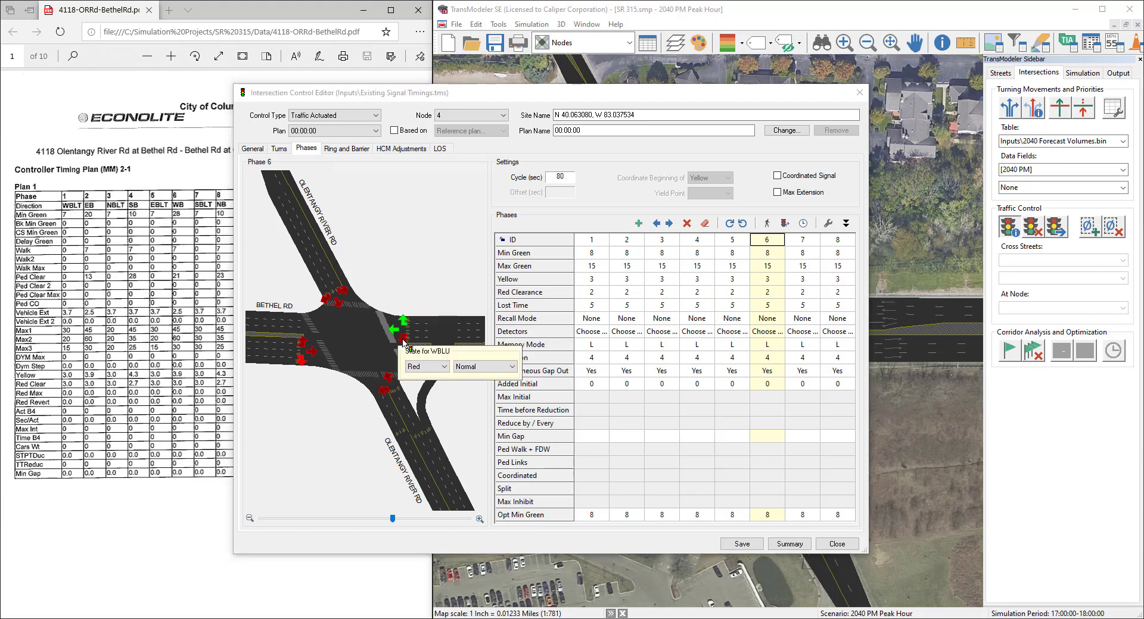
left_click(438, 367)
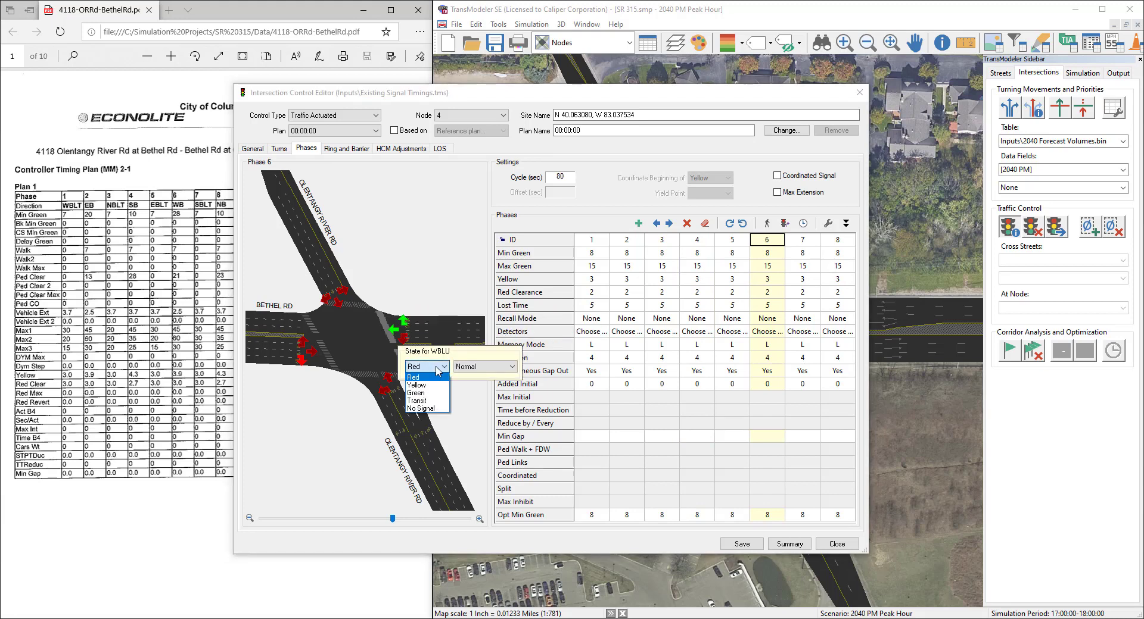
left_click(416, 393)
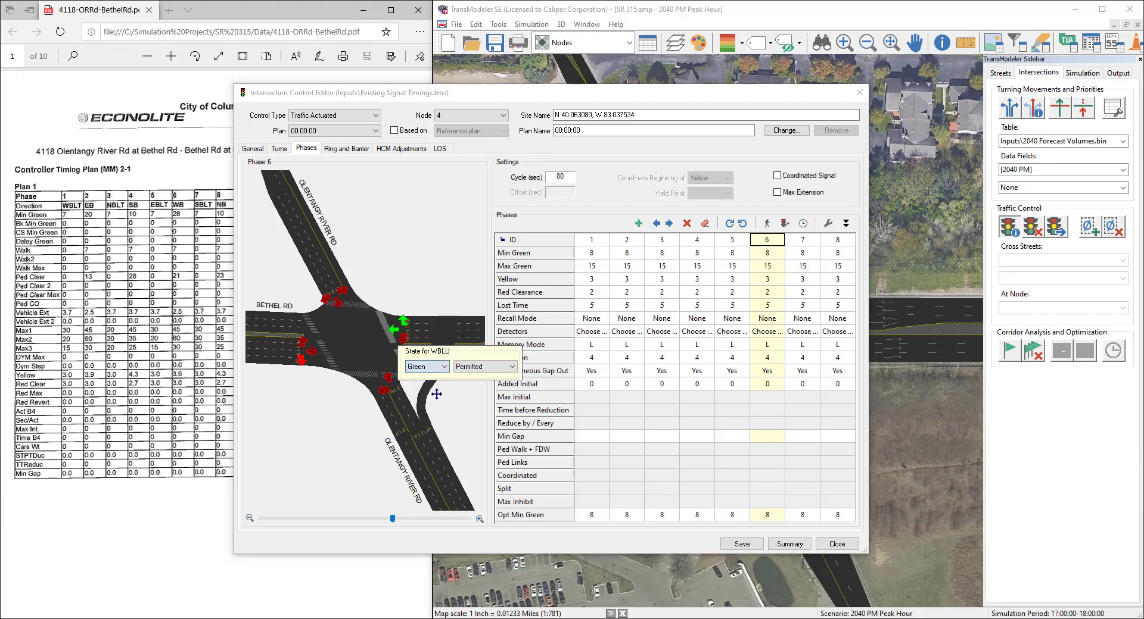
left_click(477, 372)
left_click(477, 386)
left_click(464, 418)
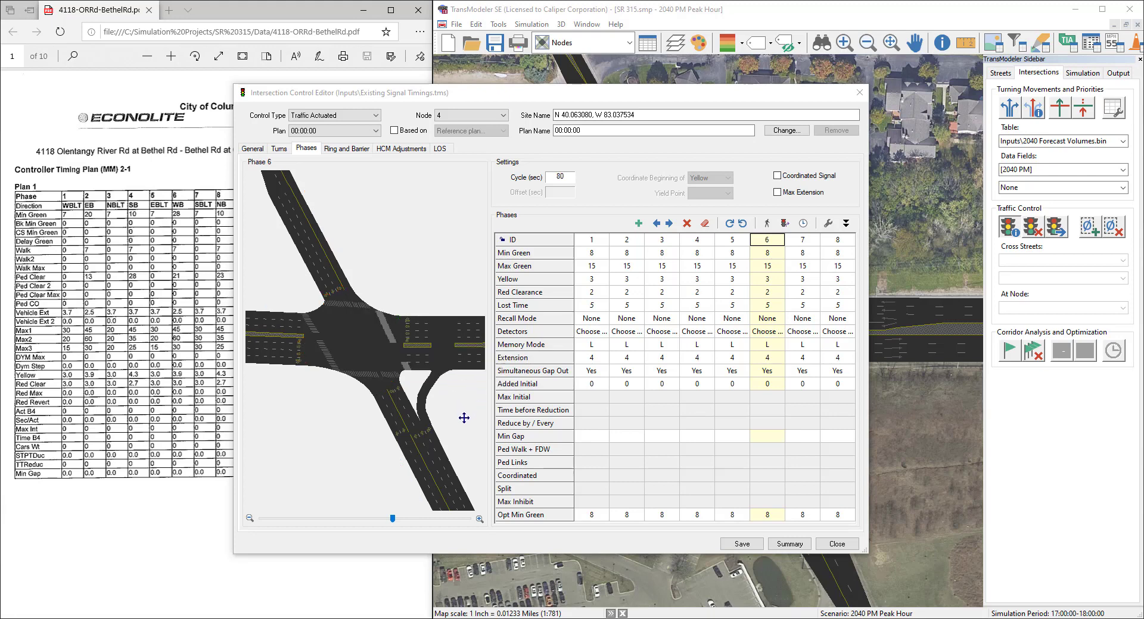
Step: Assign pedestrian crossings to phases: south leg to phase 2, west leg to phase 4, north leg to phase 6, east leg to phase 8
left_click(835, 243)
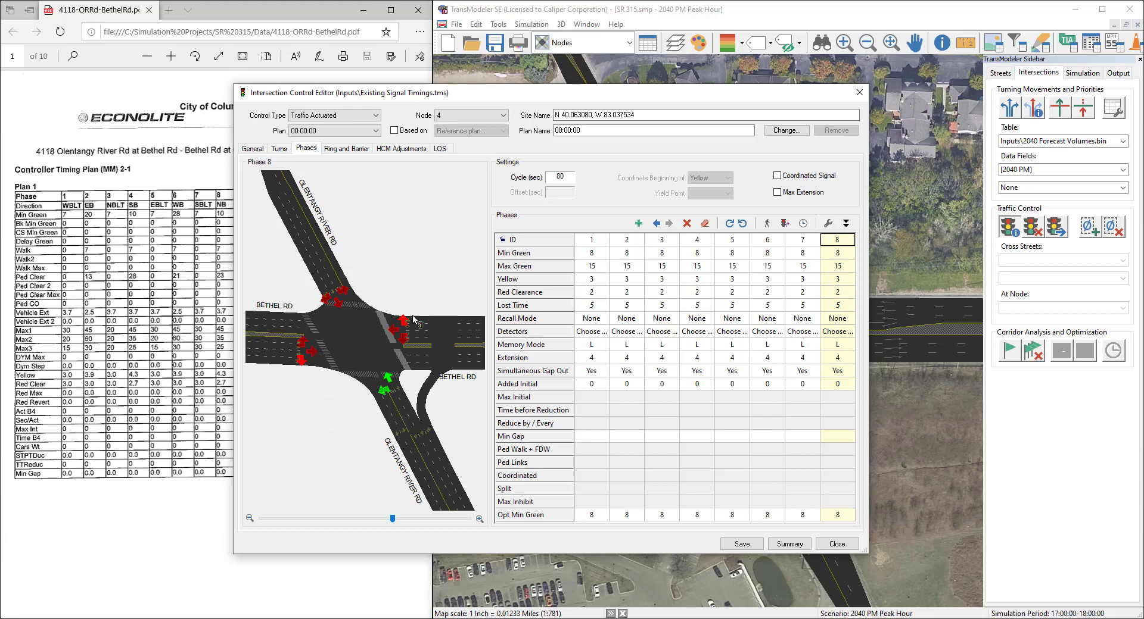
left_click(621, 242)
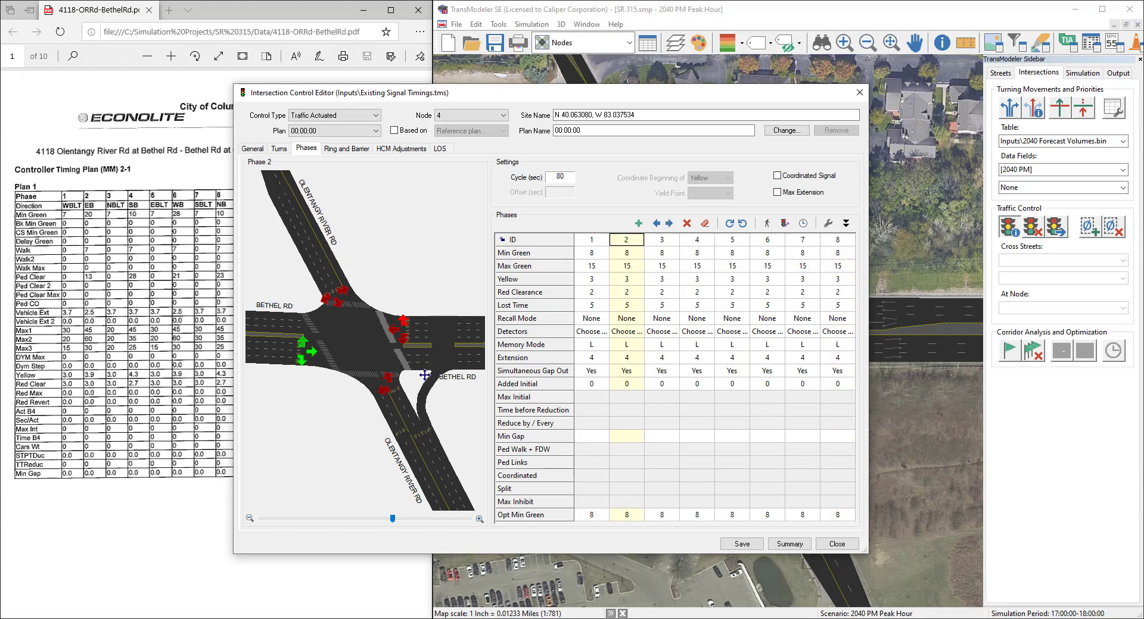
left_click(392, 411)
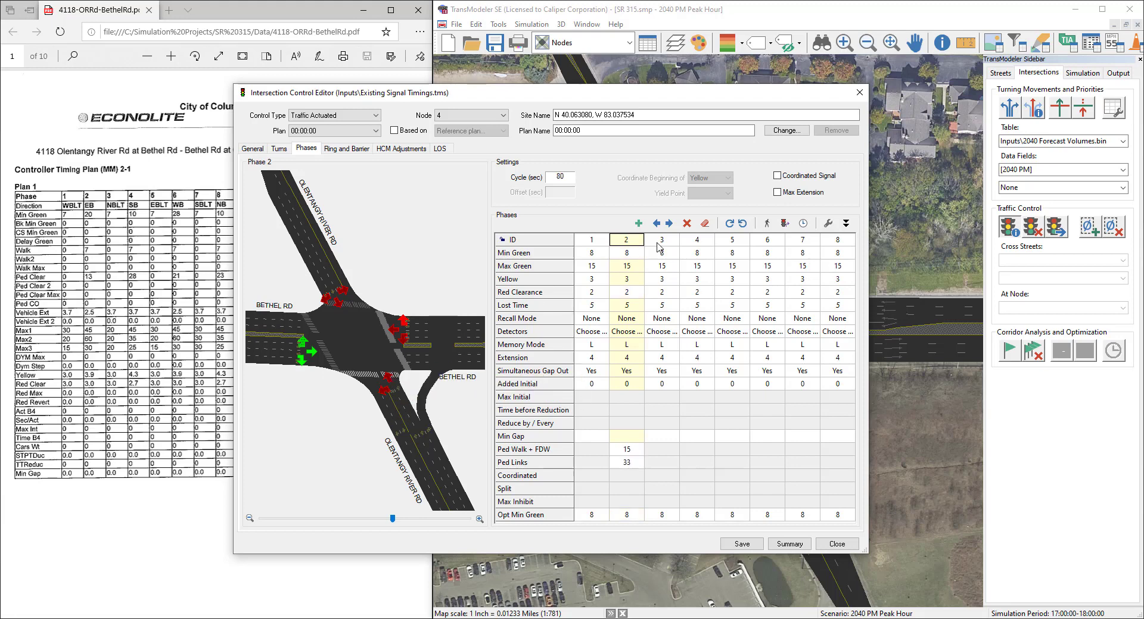
left_click(688, 246)
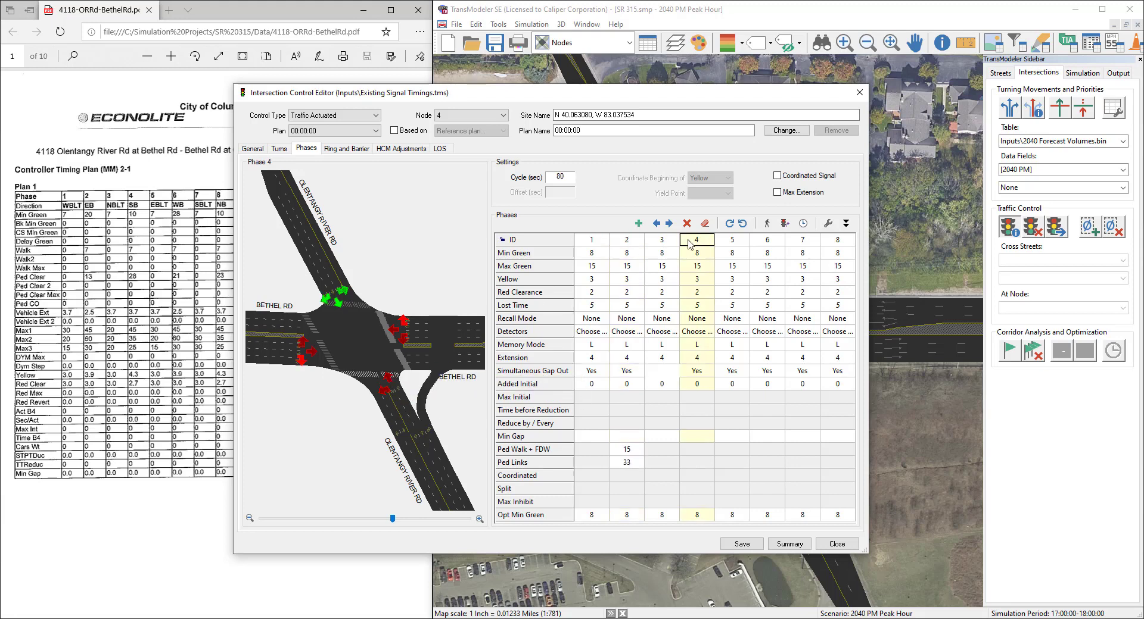
left_click(285, 327)
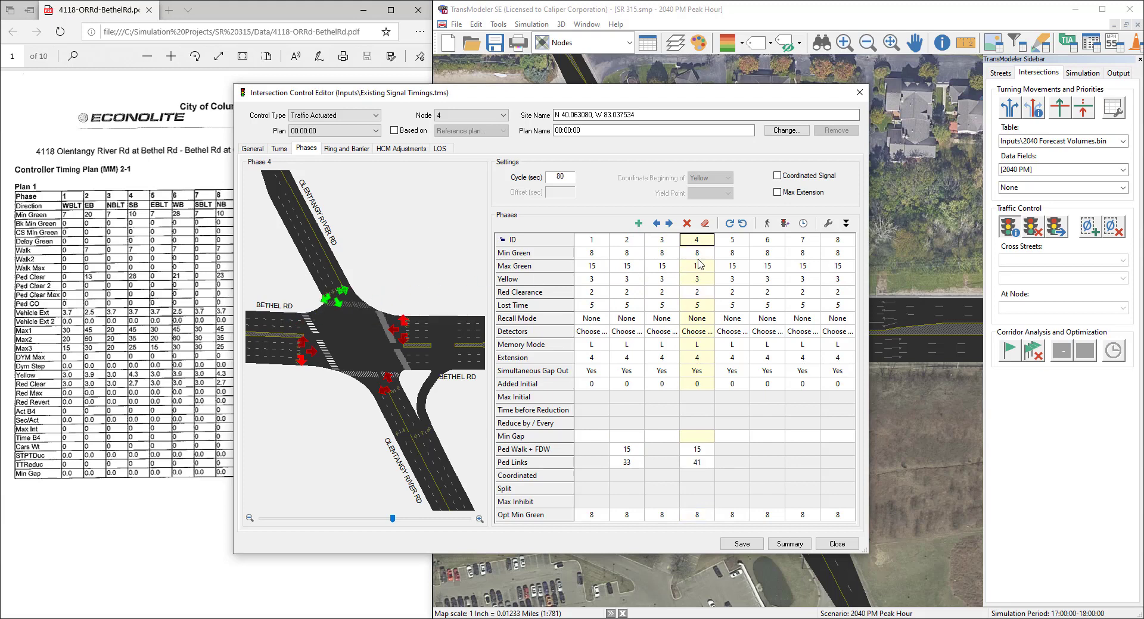
left_click(766, 241)
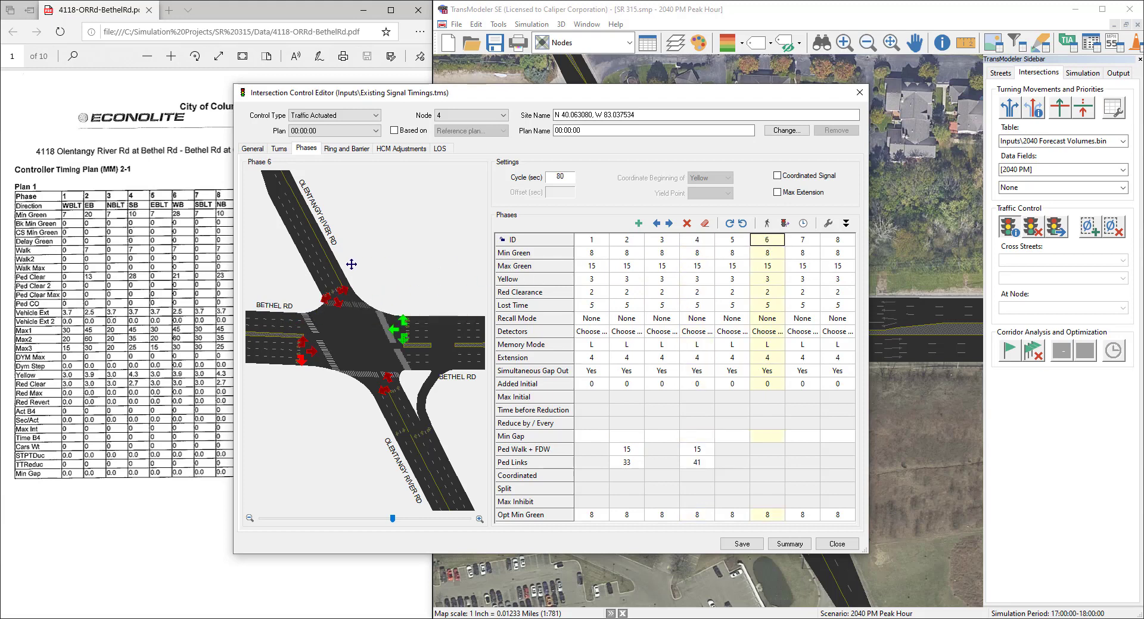
left_click(324, 272)
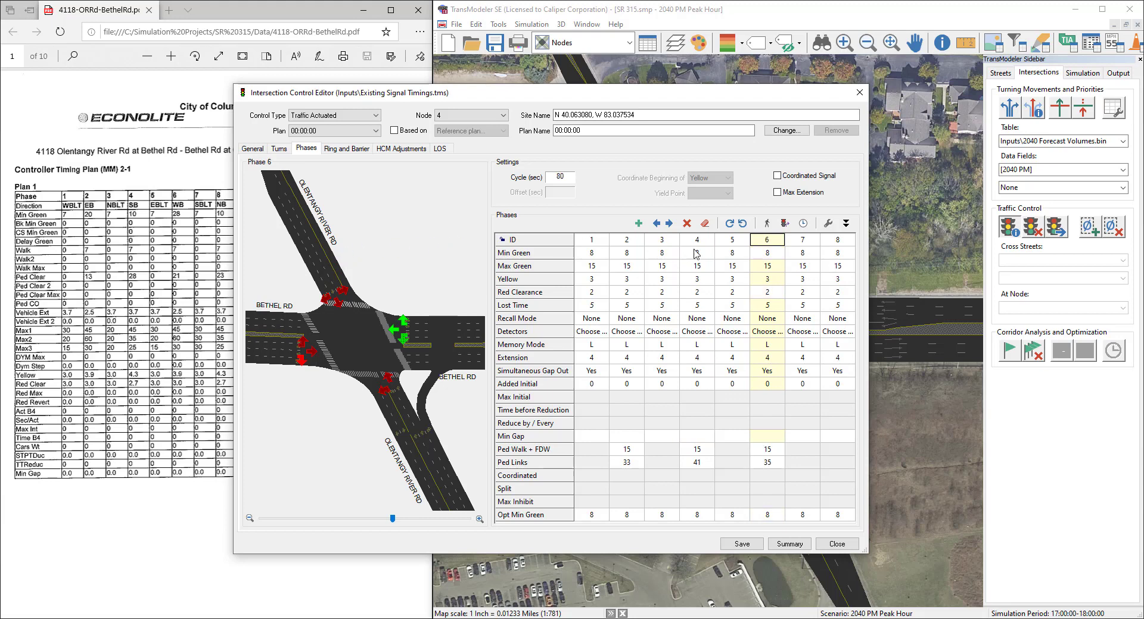
left_click(830, 243)
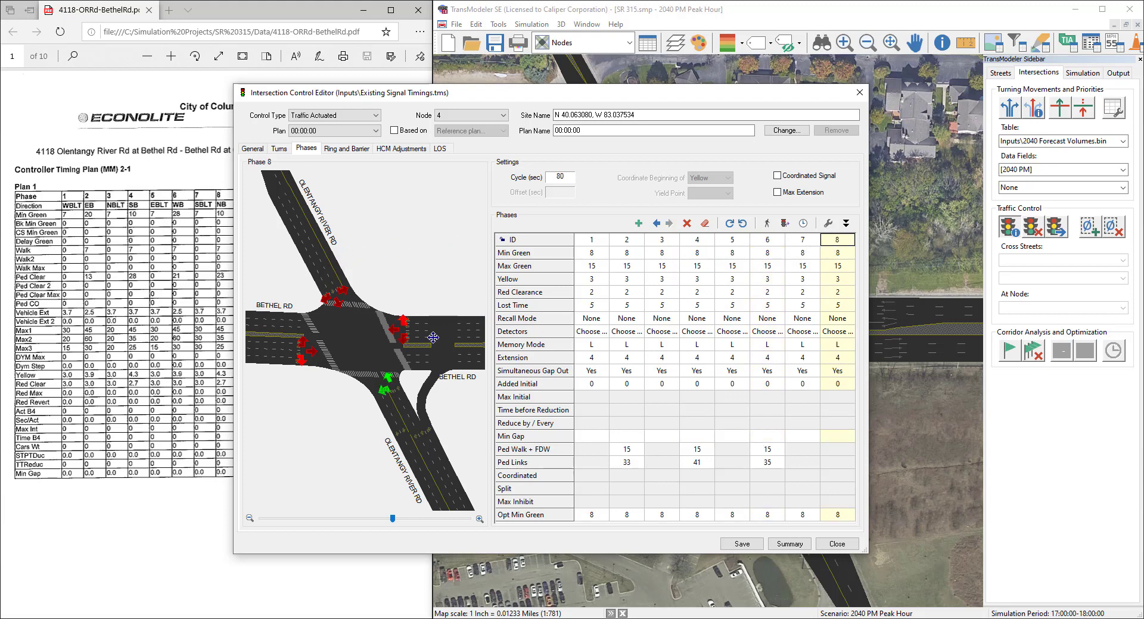
left_click(421, 360)
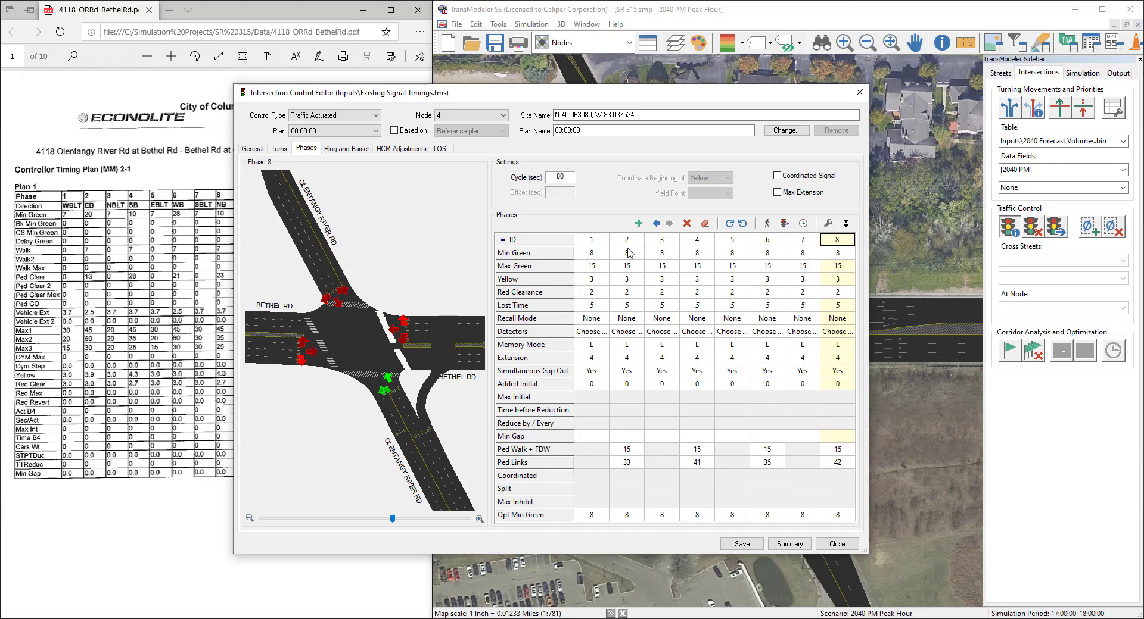
Step: Set the southbound right turn in phase 5 to a Green signal state with the Overlap type
left_click(732, 242)
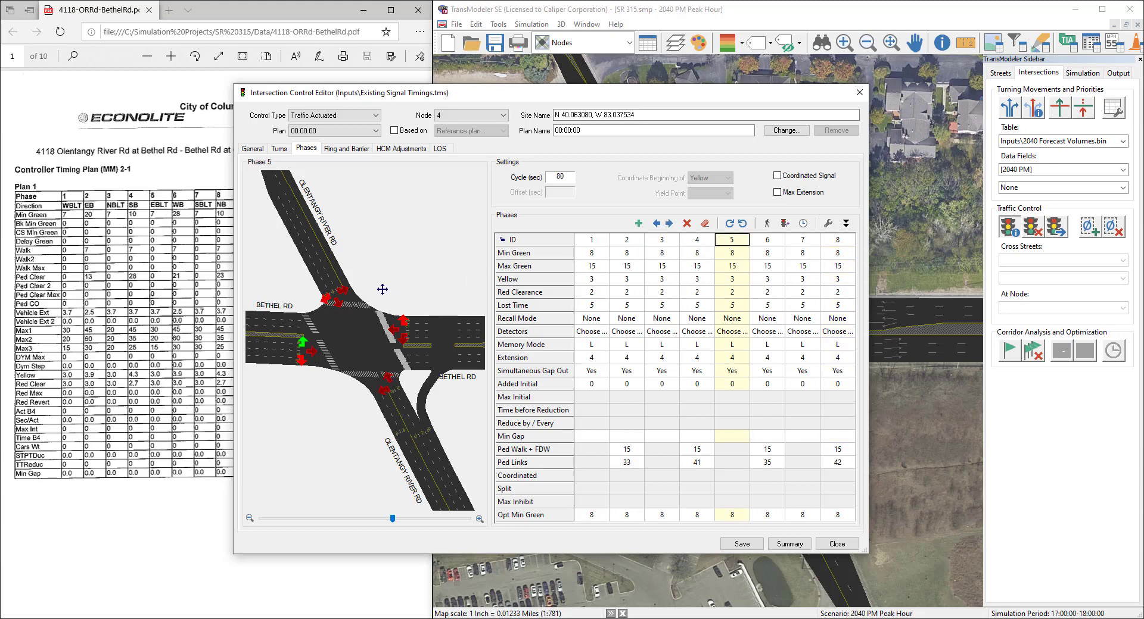
left_click(331, 304)
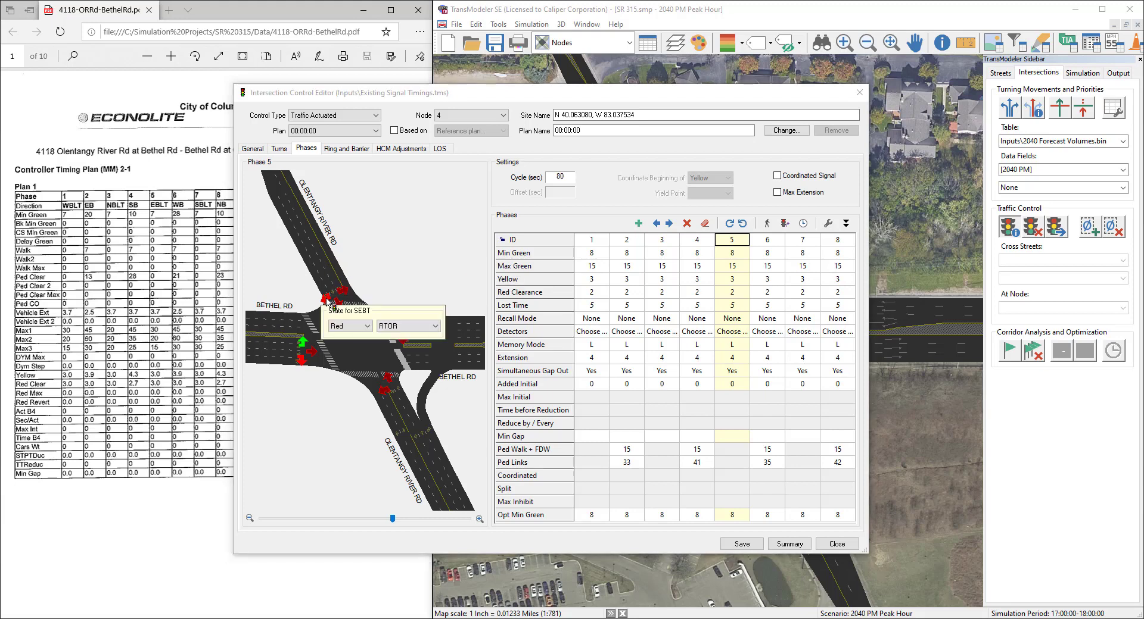
left_click(349, 327)
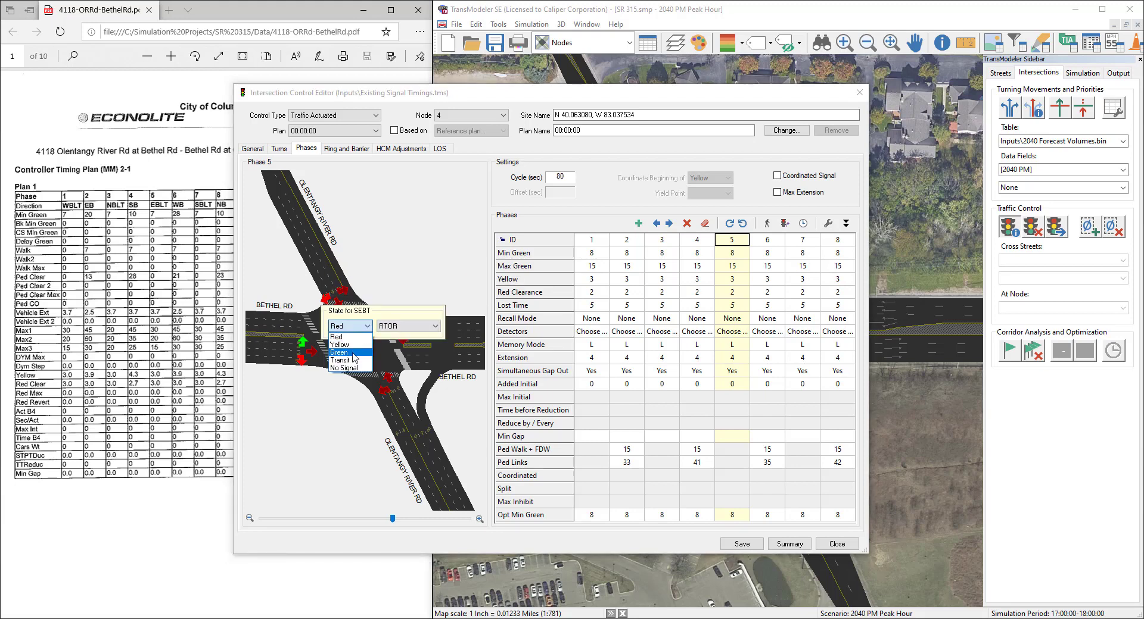
left_click(345, 352)
left_click(410, 327)
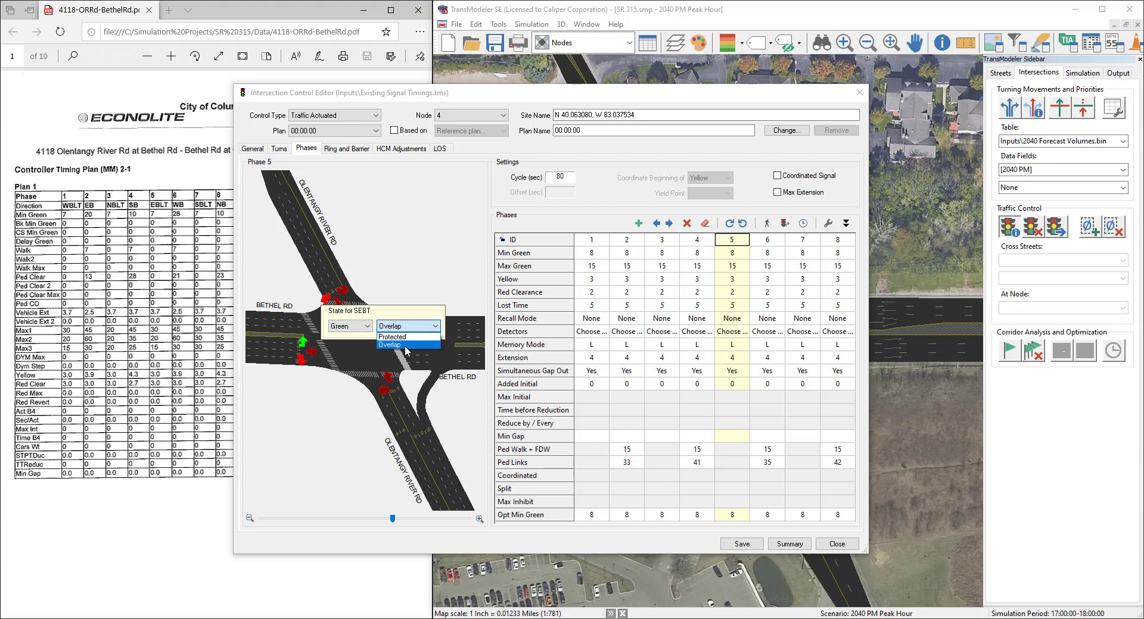
left_click(402, 349)
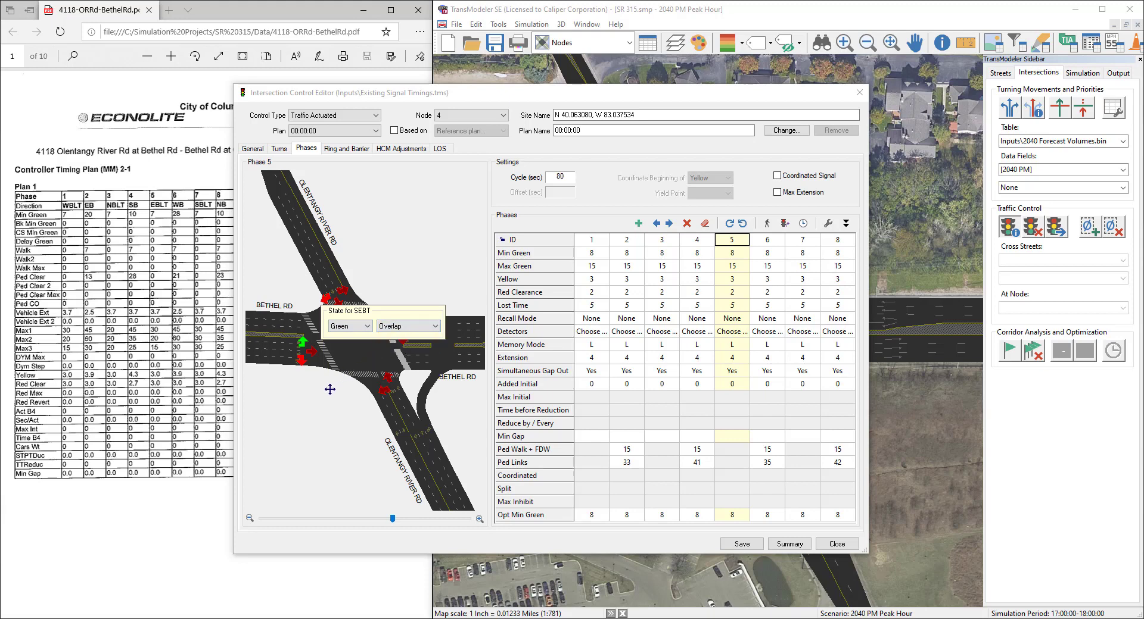
left_click(314, 411)
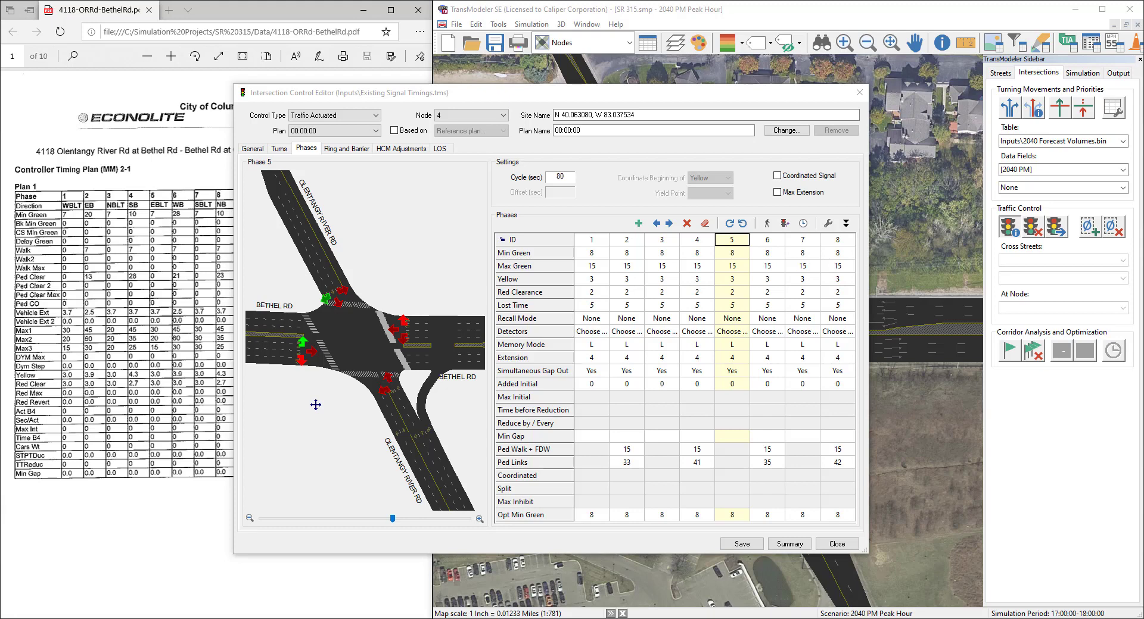
Step: Change the eastbound right turn's red signal type in phase 5 to Normal
left_click(303, 362)
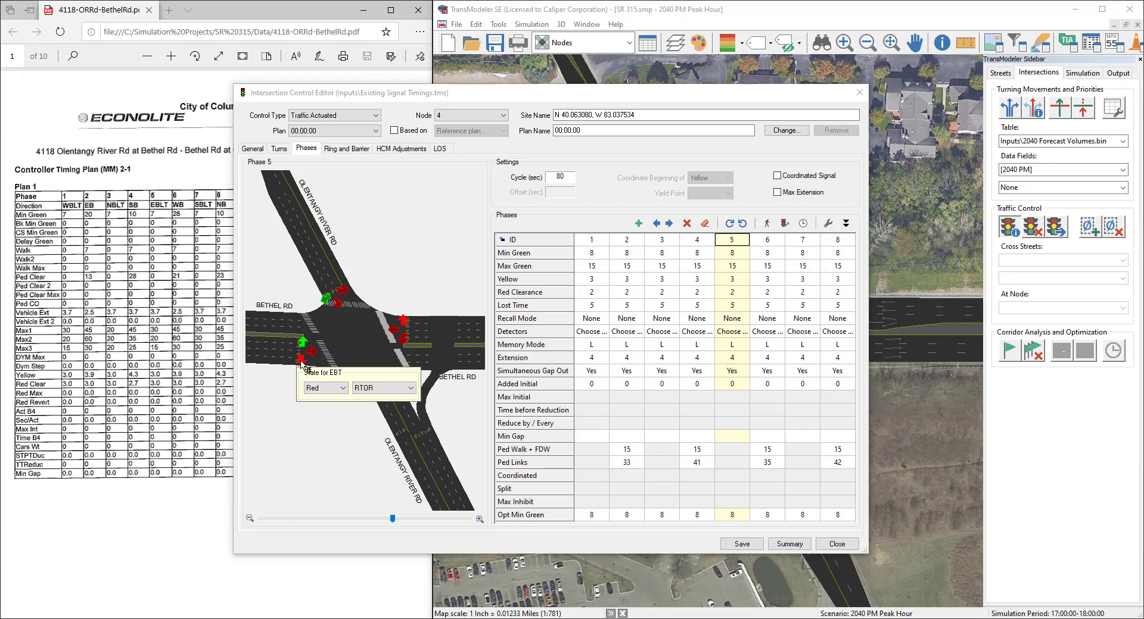
left_click(393, 389)
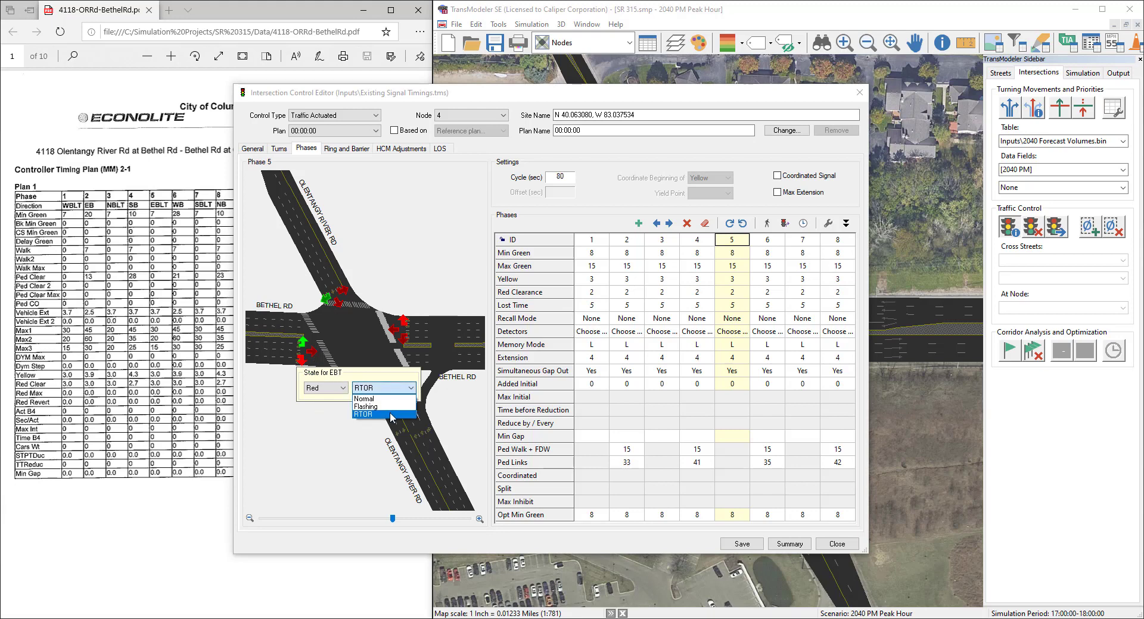
left_click(388, 400)
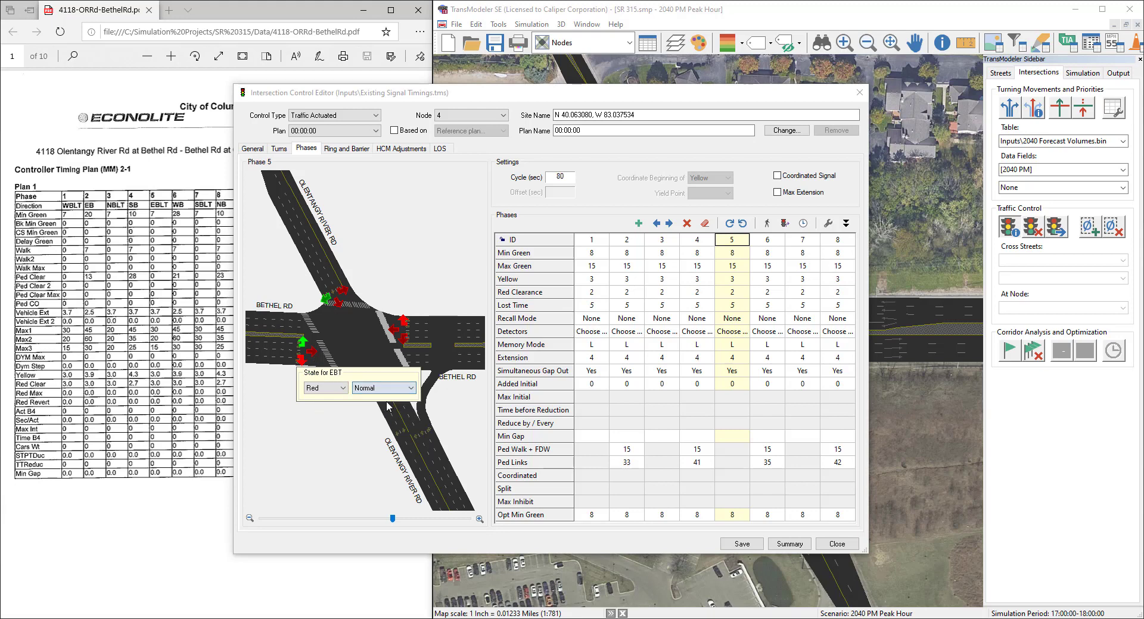
left_click(319, 433)
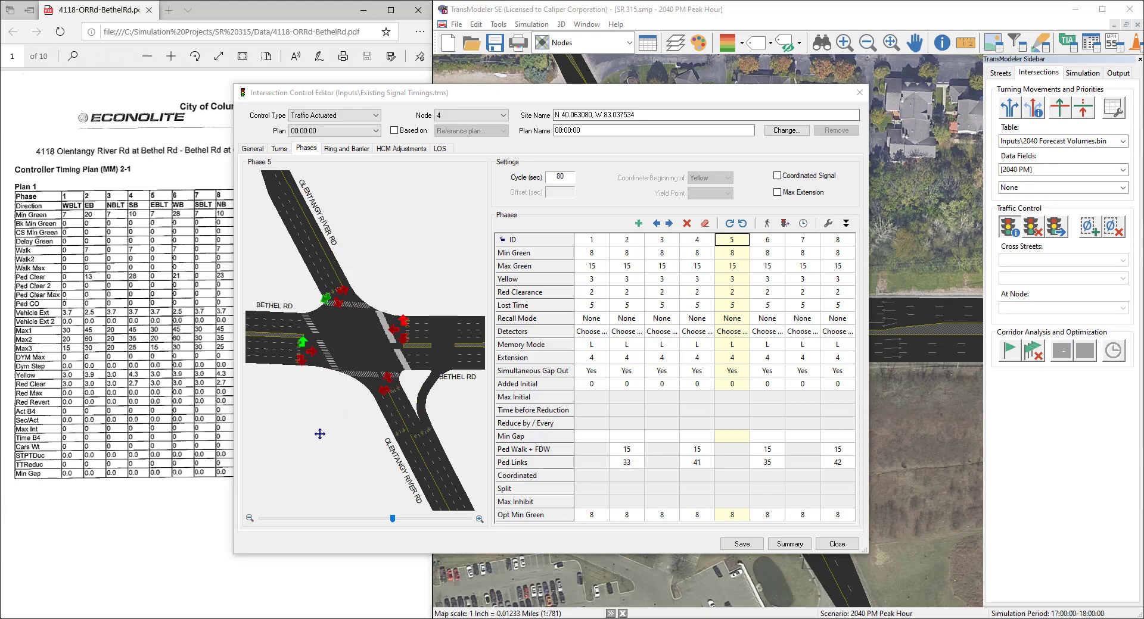
Step: Return the eastbound right turn in phase 5 to the RTOR type
left_click(302, 361)
left_click(371, 388)
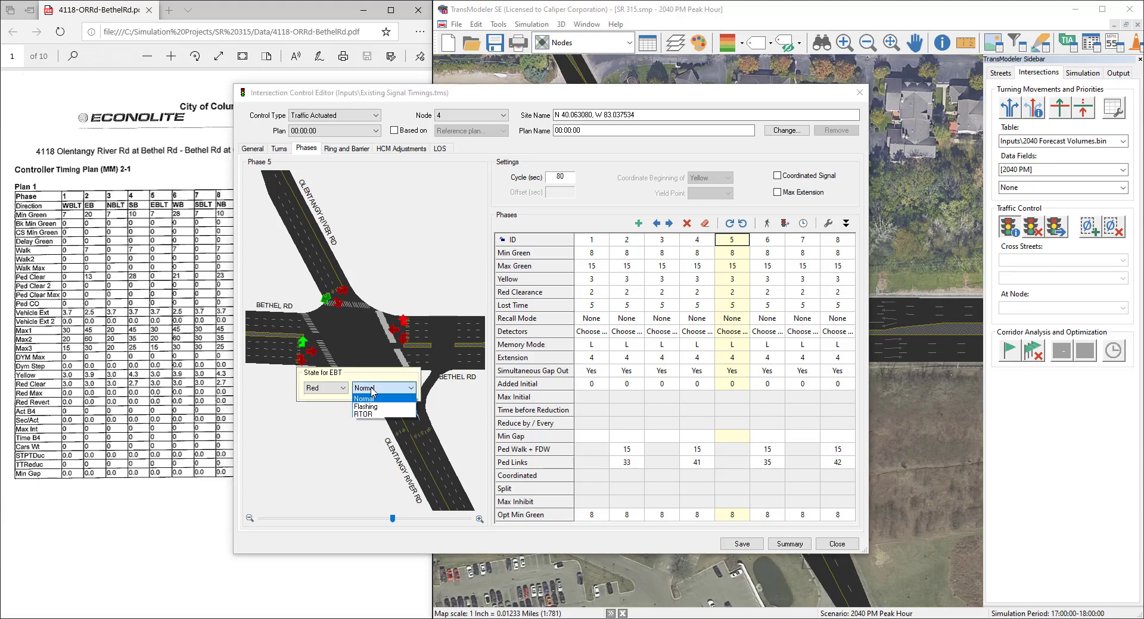
left_click(374, 415)
left_click(322, 421)
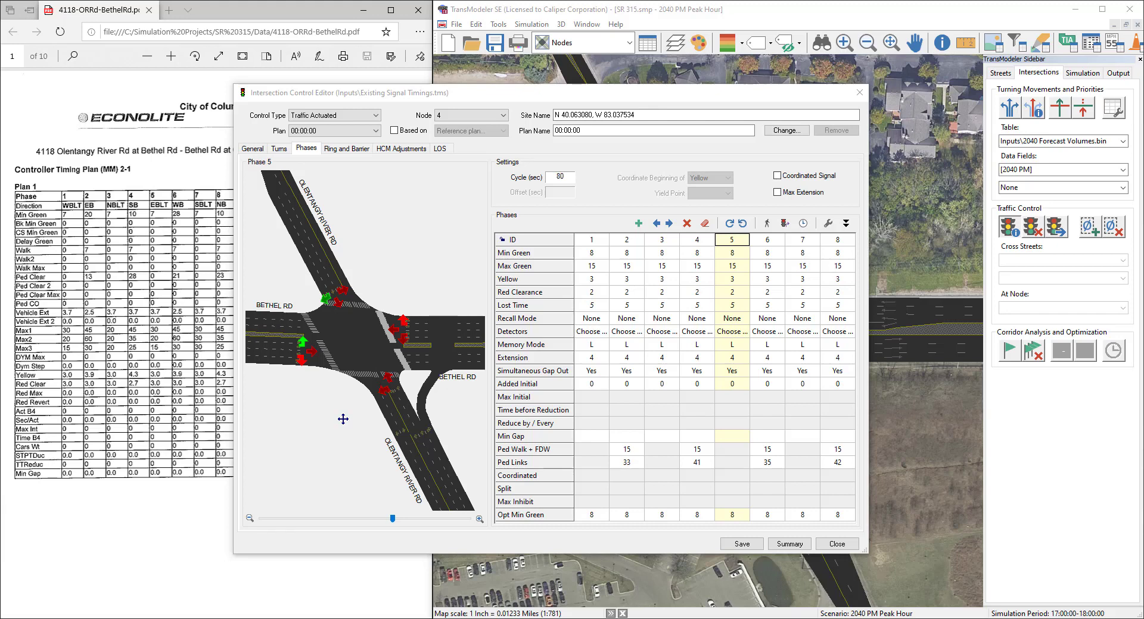
Step: Save the phase edits, bring up the timing sheet's coordination pattern data, and make the plan a Coordinated Signal
left_click(745, 543)
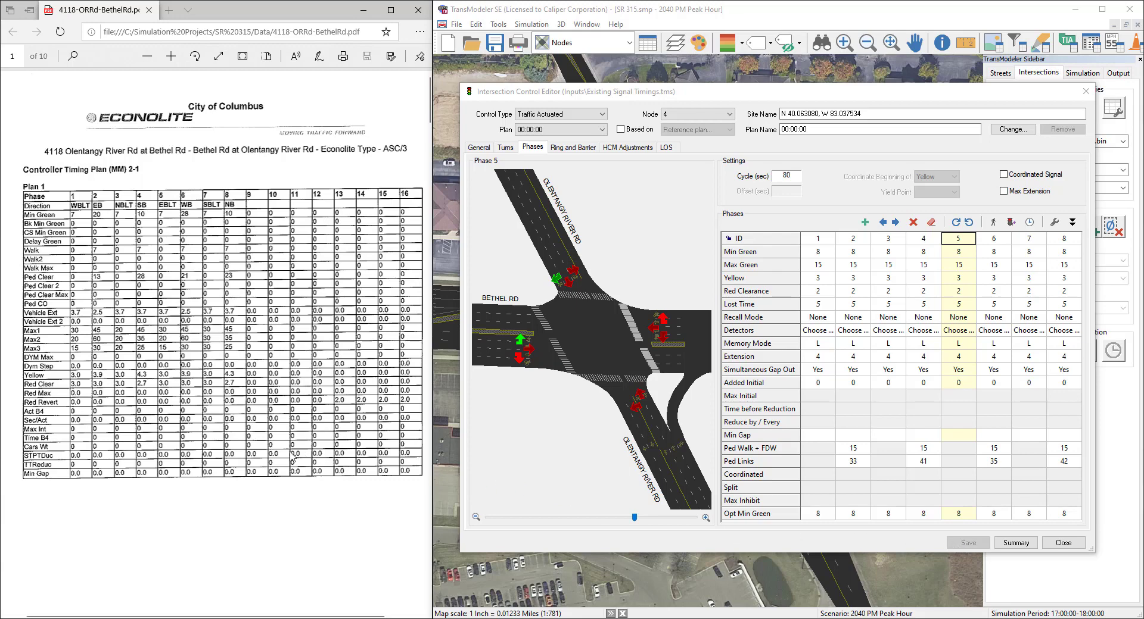
scroll(263, 456, "down", 2)
scroll(263, 456, "down", 10)
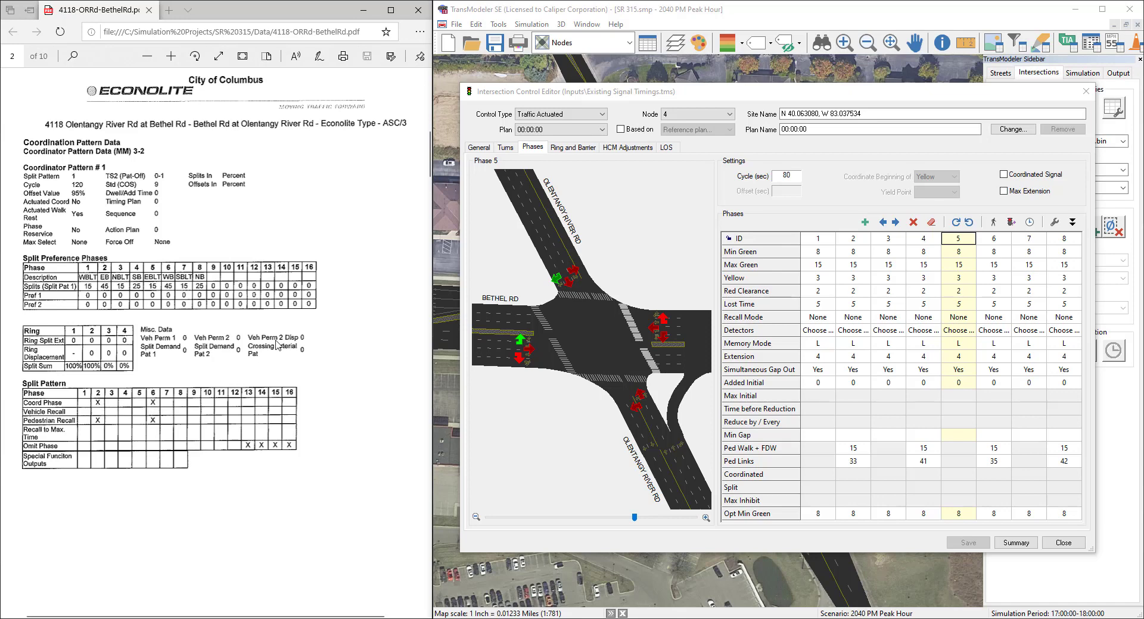
left_click(1033, 176)
left_click(1033, 176)
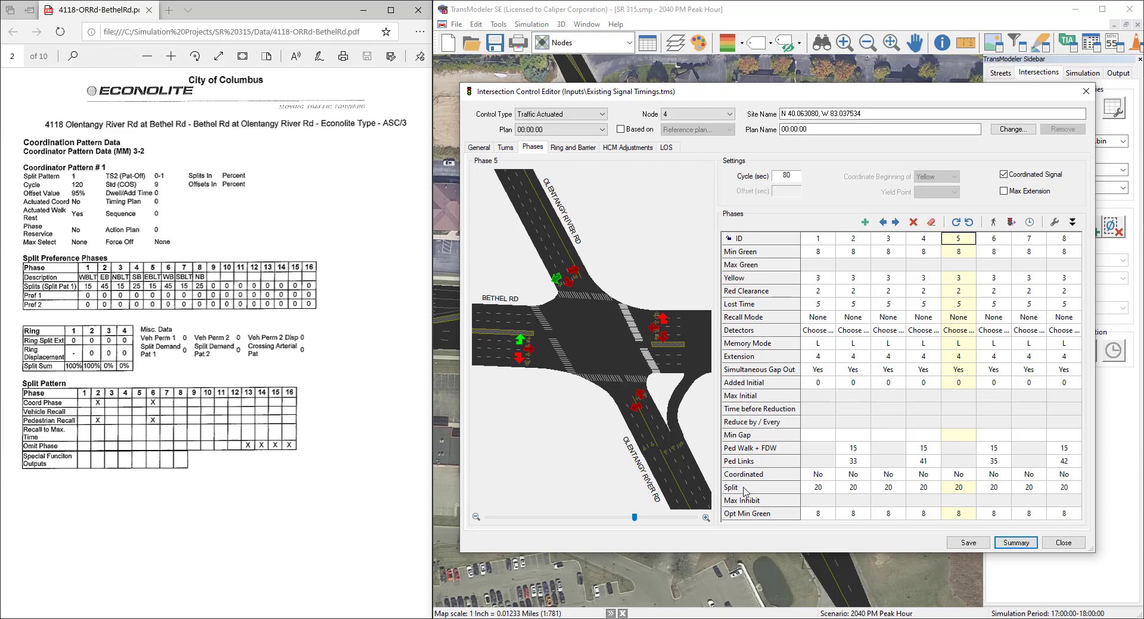
Step: Designate phases 2 and 6 as the coordinated phases by setting Coordinated to Yes
left_click(861, 477)
left_click(860, 475)
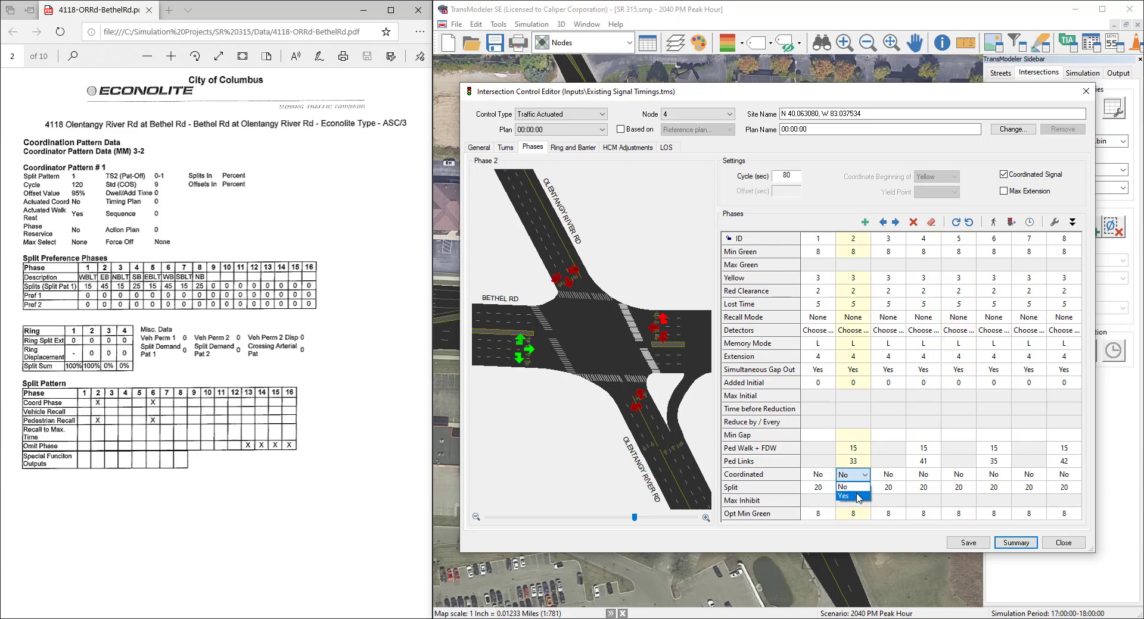
left_click(859, 497)
left_click(992, 477)
left_click(992, 476)
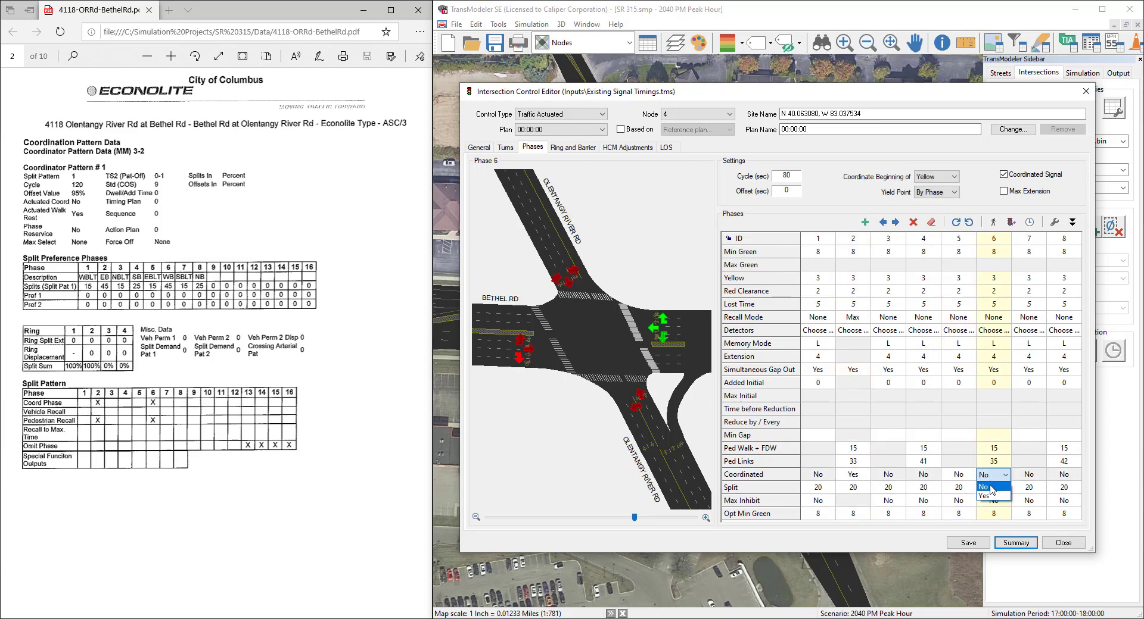
left_click(991, 497)
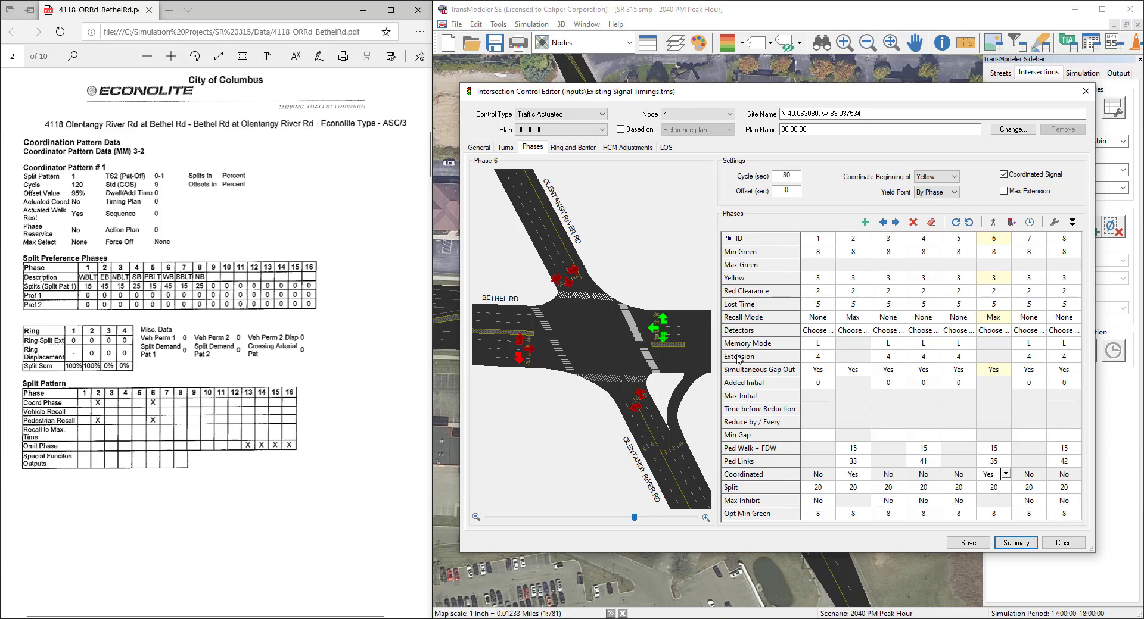
Step: Set the recall mode of phases 2 and 6 to Ped
left_click(857, 320)
left_click(864, 318)
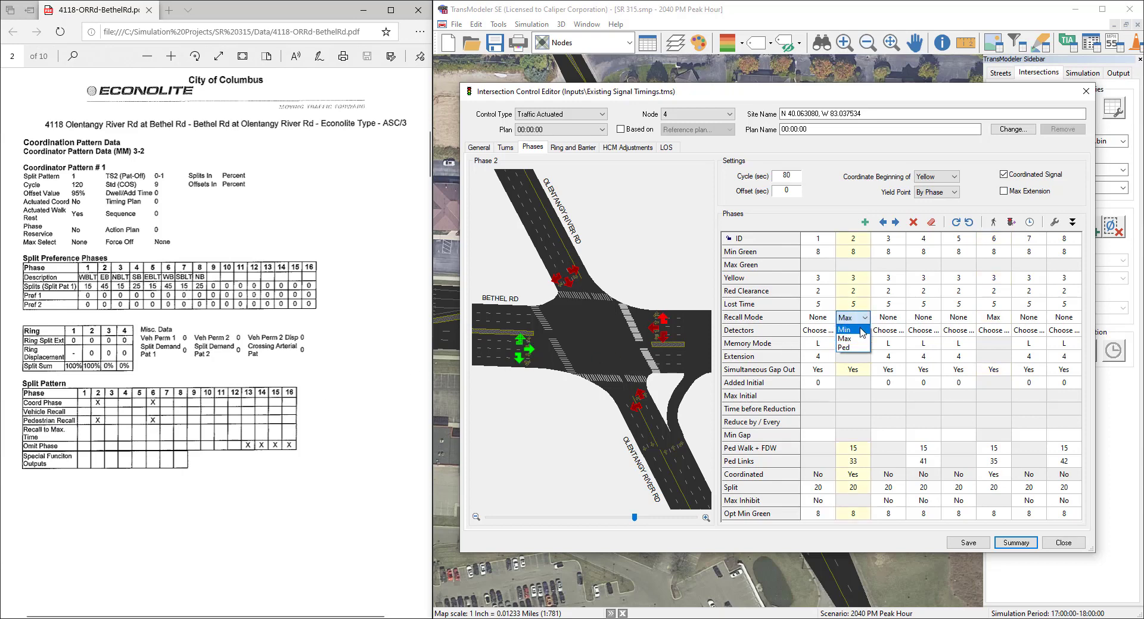
left_click(858, 347)
left_click(990, 320)
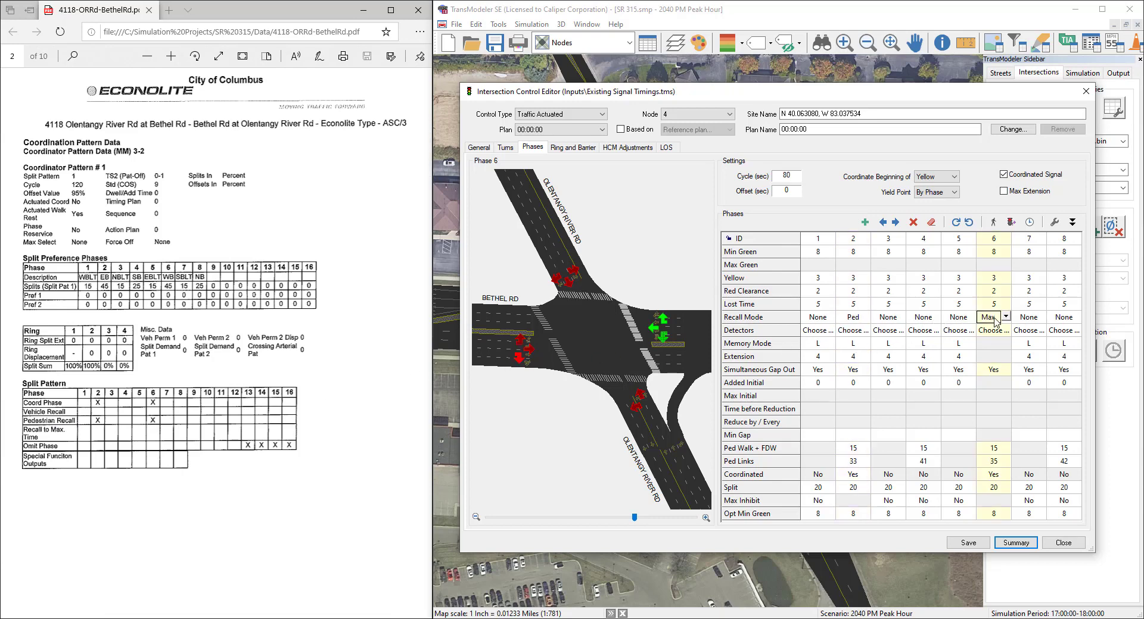
left_click(1005, 317)
left_click(993, 348)
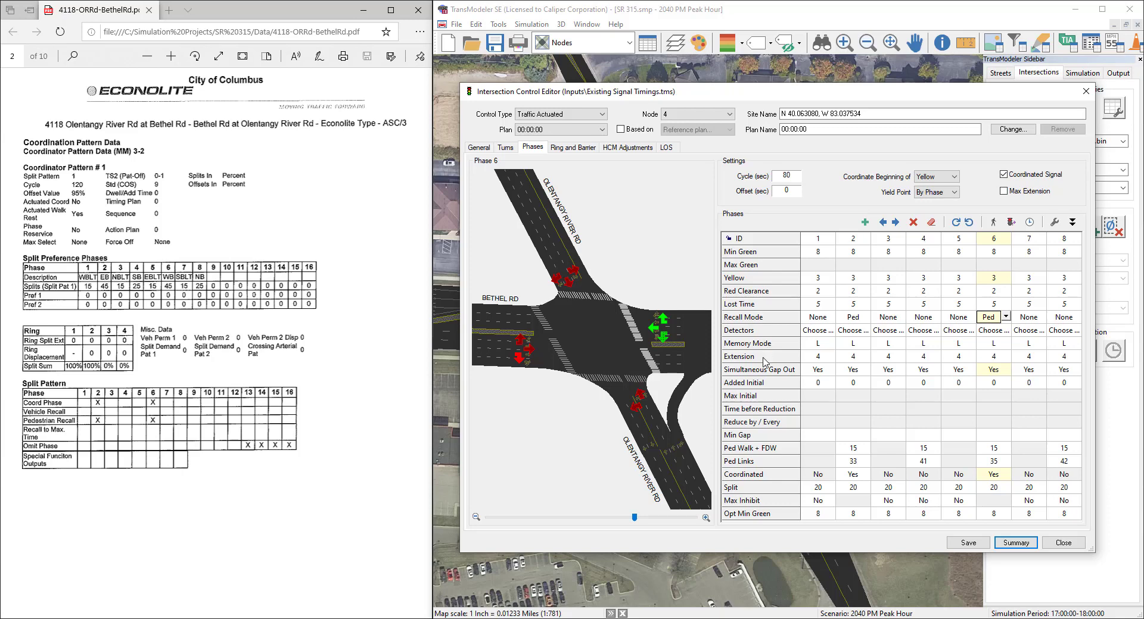
Step: Enter the timing sheet's minimum greens for phases 1 to 8: 7, 20, 7, 10, 7, 28, 7 and 10
left_click(832, 256)
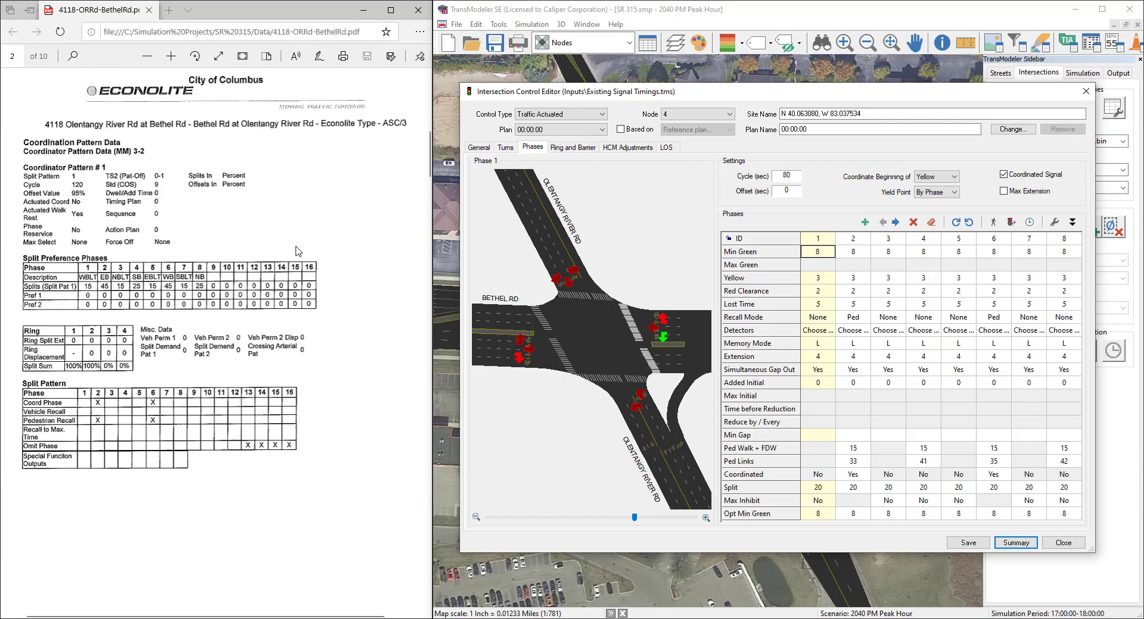
scroll(254, 265, "up", 10)
type("7")
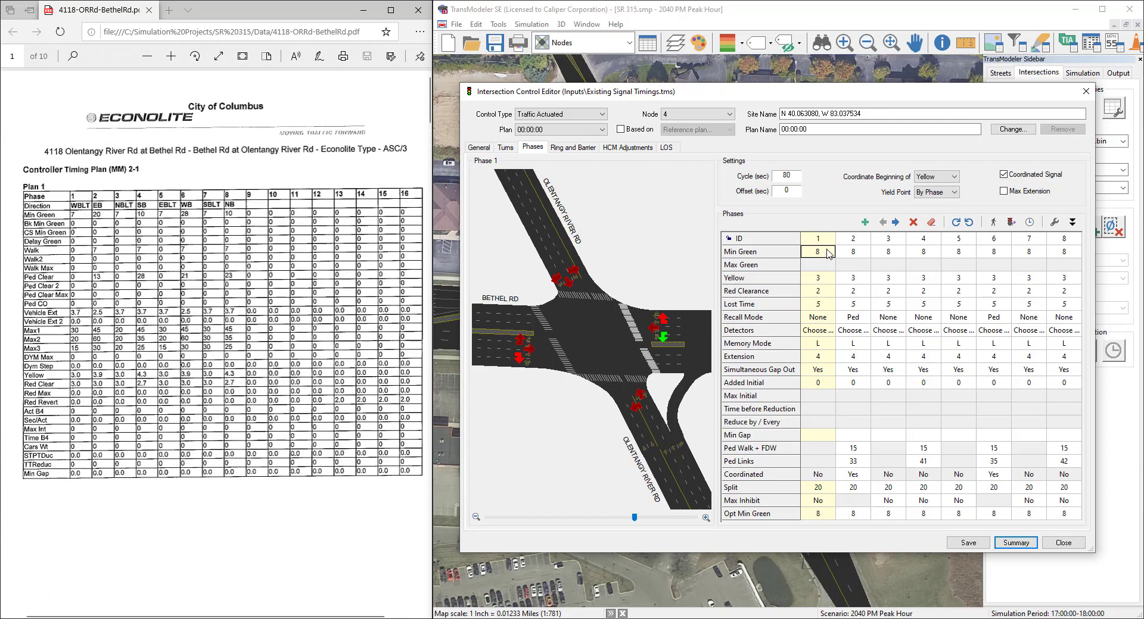
key("Tab")
type("20")
key("Tab")
type("10")
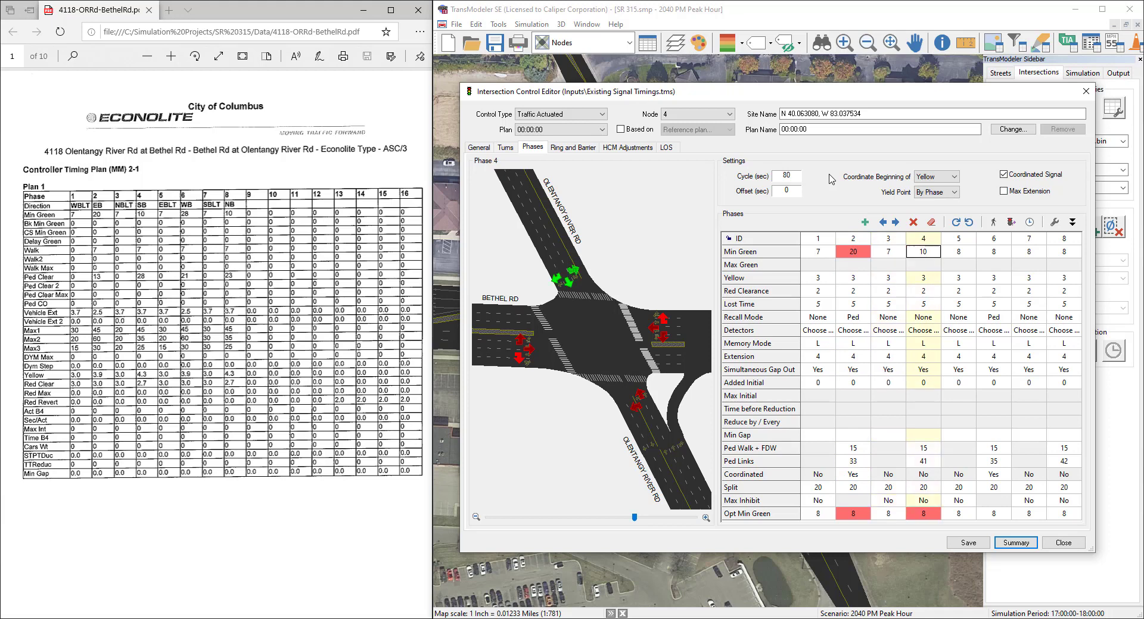
key("Tab")
type("7")
key("Tab")
type("28")
key("Tab")
type("7")
key("Tab")
type("10")
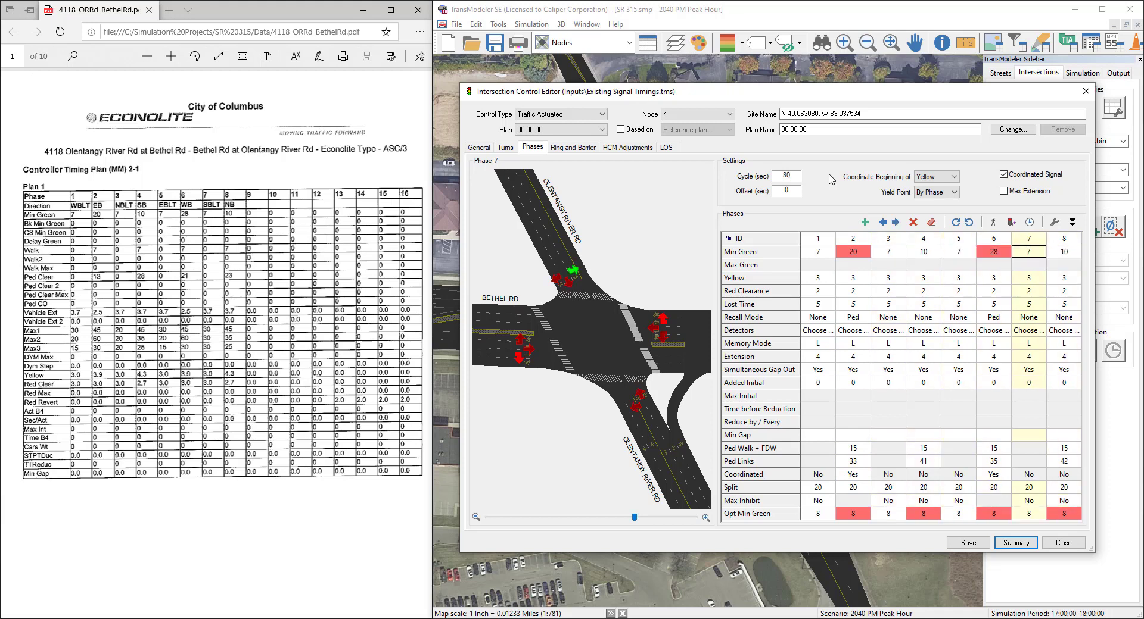
Step: Set the yellow times to 3.9 for phases 2 and 6 and 4.3 for phases 4 and 8
key("Tab")
key("Tab")
type("3.9")
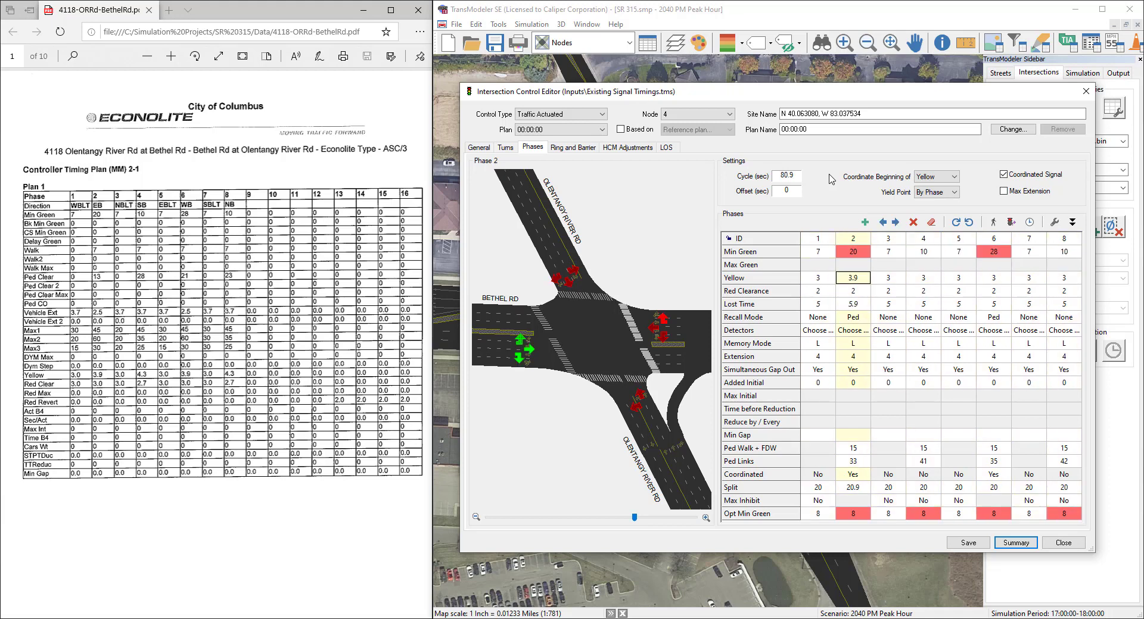
key("Tab")
key("Tab")
type("4.3")
key("Tab")
key("Tab")
type("3.9")
Step: Set red clearance to 2.7 for phases 4 and 8 and 3 for all other phases
key("Tab")
key("Tab")
type("4.3")
key("Tab")
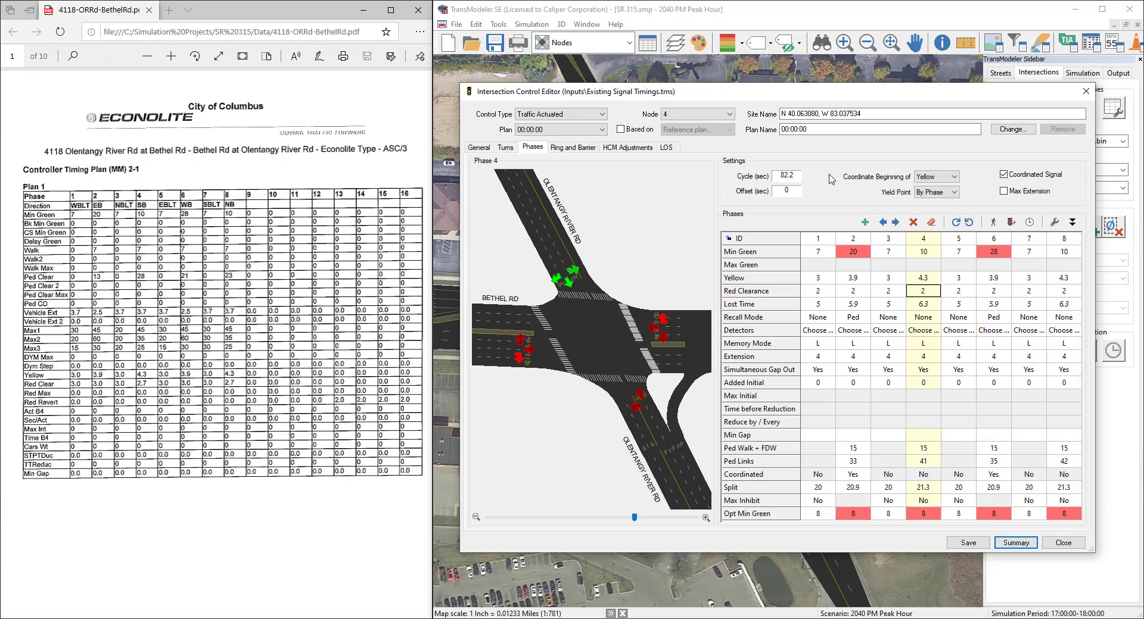
key("Tab")
type("3")
key("Tab")
type("3")
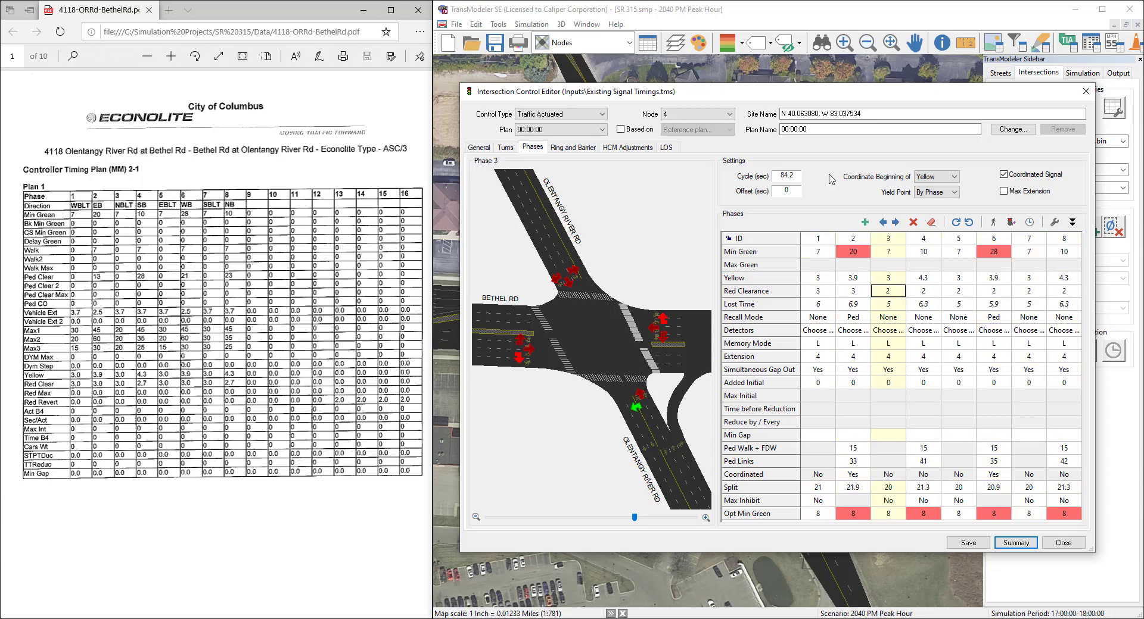
key("Tab")
type("2.7")
key("Tab")
key("Tab")
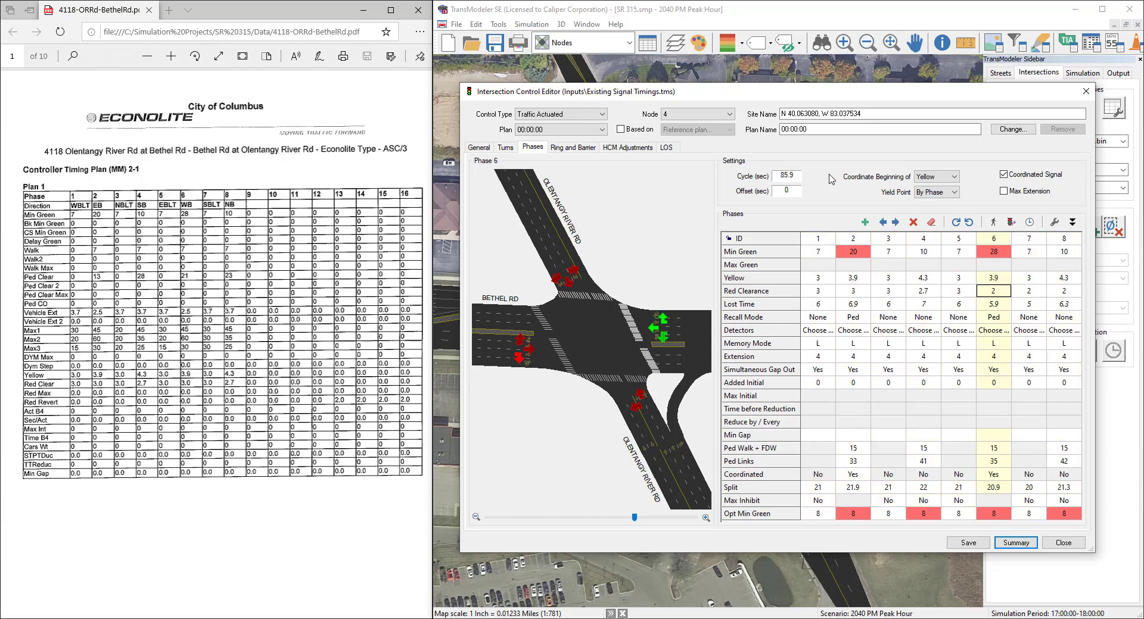
type("3")
key("Tab")
type("3")
key("Tab")
type("2.7")
Step: Set the extension to 2.5 for phases 2 and 6 and 3.7 for all other phases
key("Left")
key("Left")
key("Left")
key("Left")
key("Left")
key("Left")
key("Left")
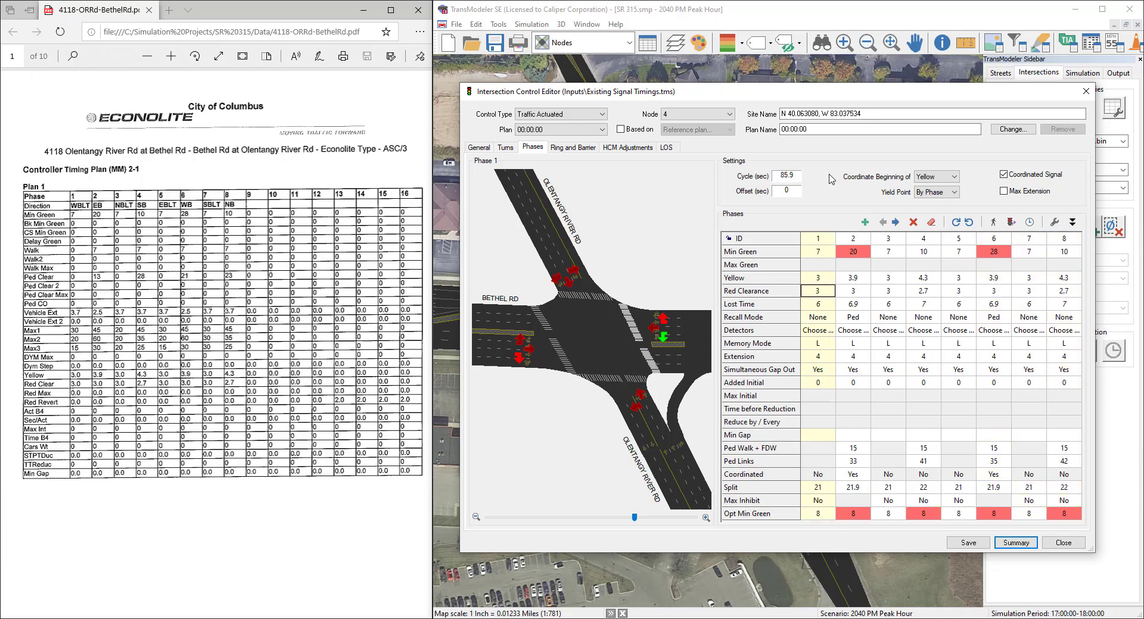
key("Down")
key("Down")
key("Down")
key("Down")
key("Down")
type("3.7")
key("Right")
type("2.5")
key("Right")
type("3.7")
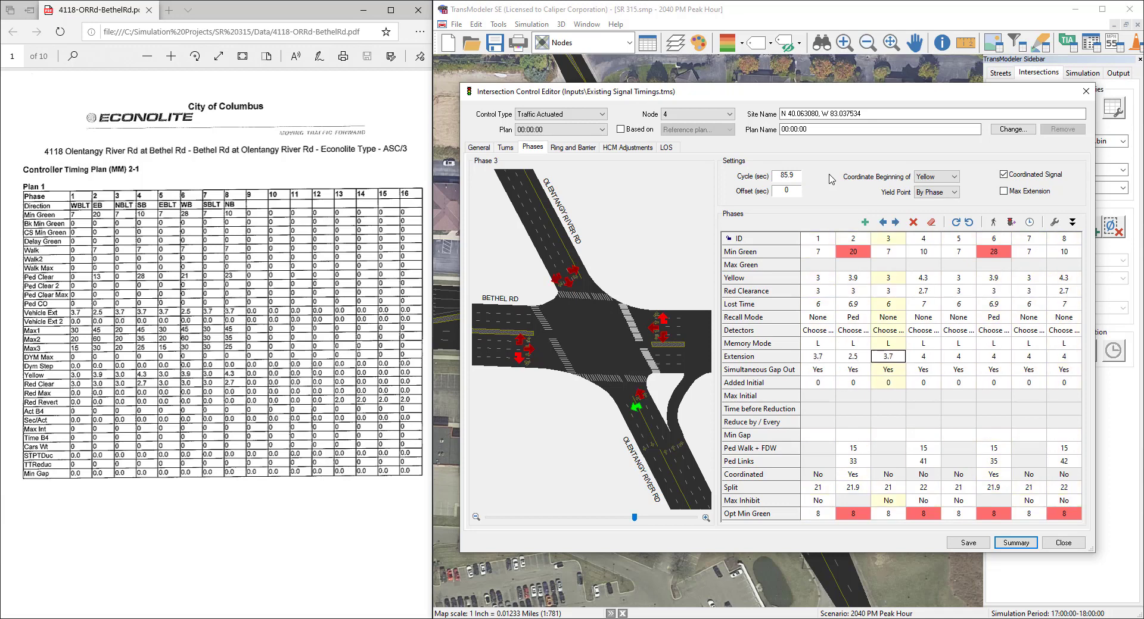
key("Right")
type("3.7")
key("Right")
type("3.7")
key("Right")
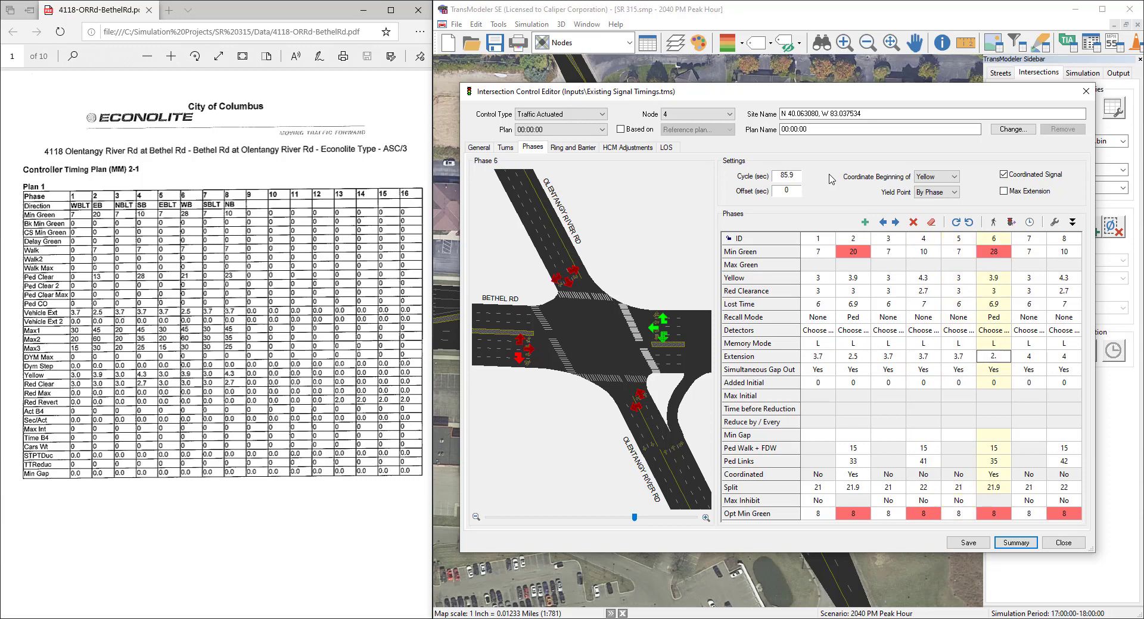
type("2.5")
key("Right")
type("3.7")
key("Right")
type("3.7")
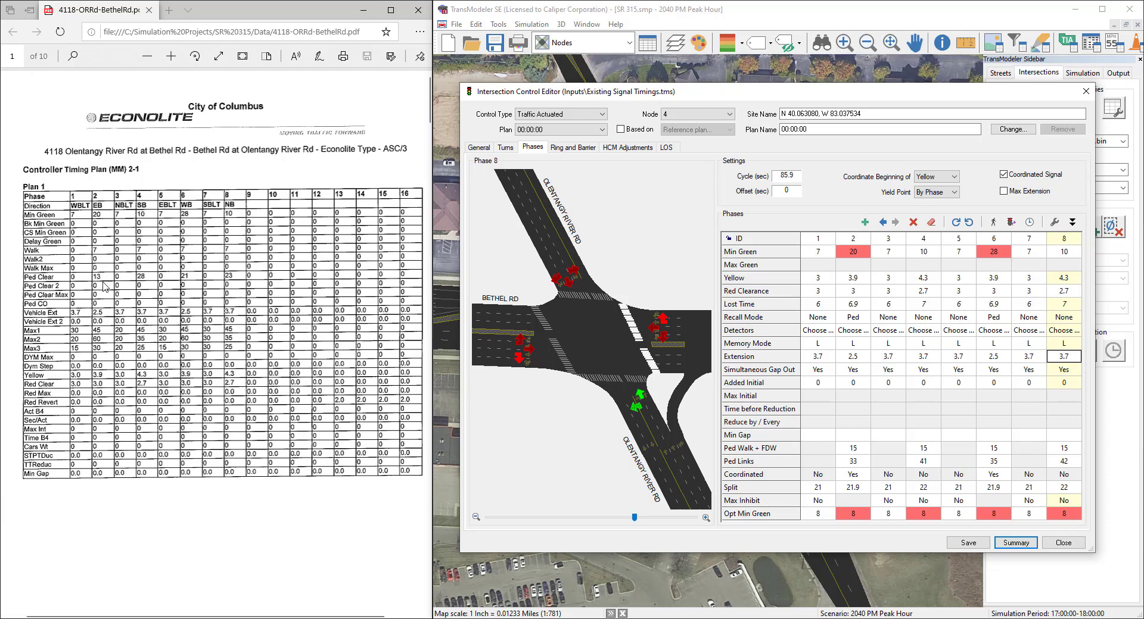
Step: Set Ped Walk + FDW to 20, 35, 28 and 30 for phases 2, 4, 6 and 8 respectively
left_click(786, 450)
left_click(863, 450)
type("20")
key("Tab")
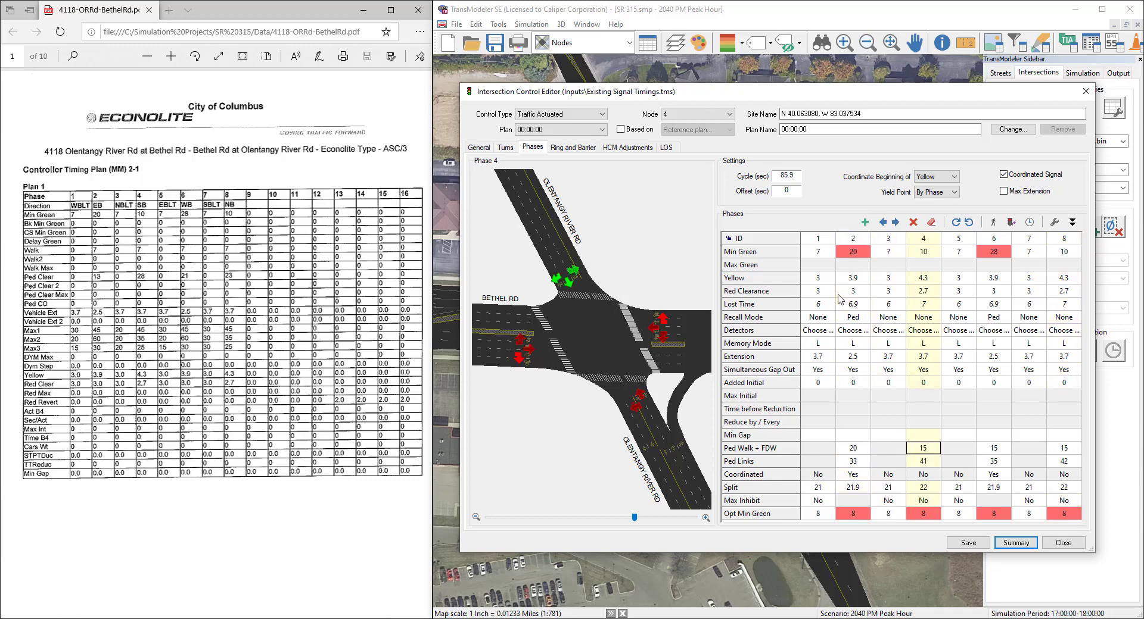
key("Tab")
type("28")
key("Tab")
type("30")
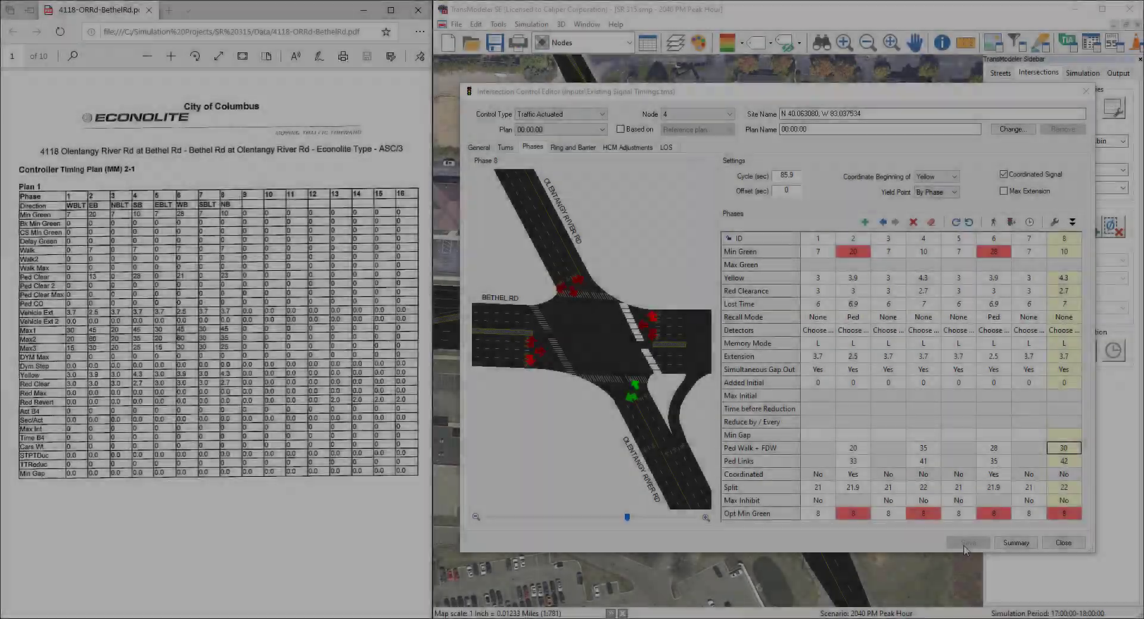
Step: Save the phase timings and bring up the Coordinator Pattern # 1 page of the controller timing sheet
left_click(966, 544)
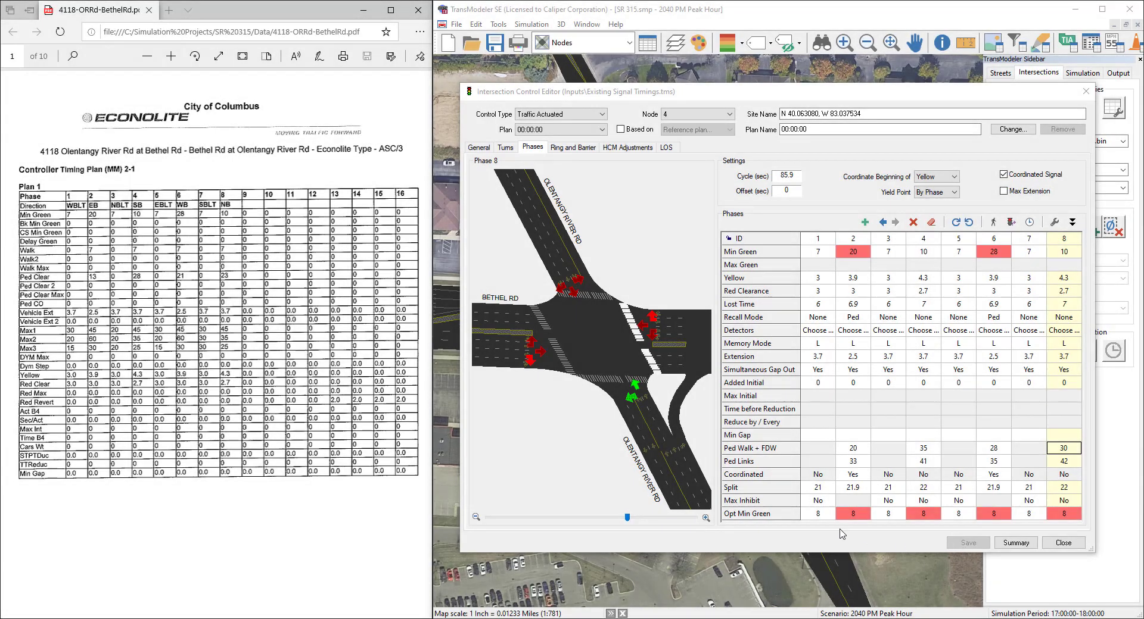
scroll(250, 467, "down", 3)
scroll(250, 467, "down", 9)
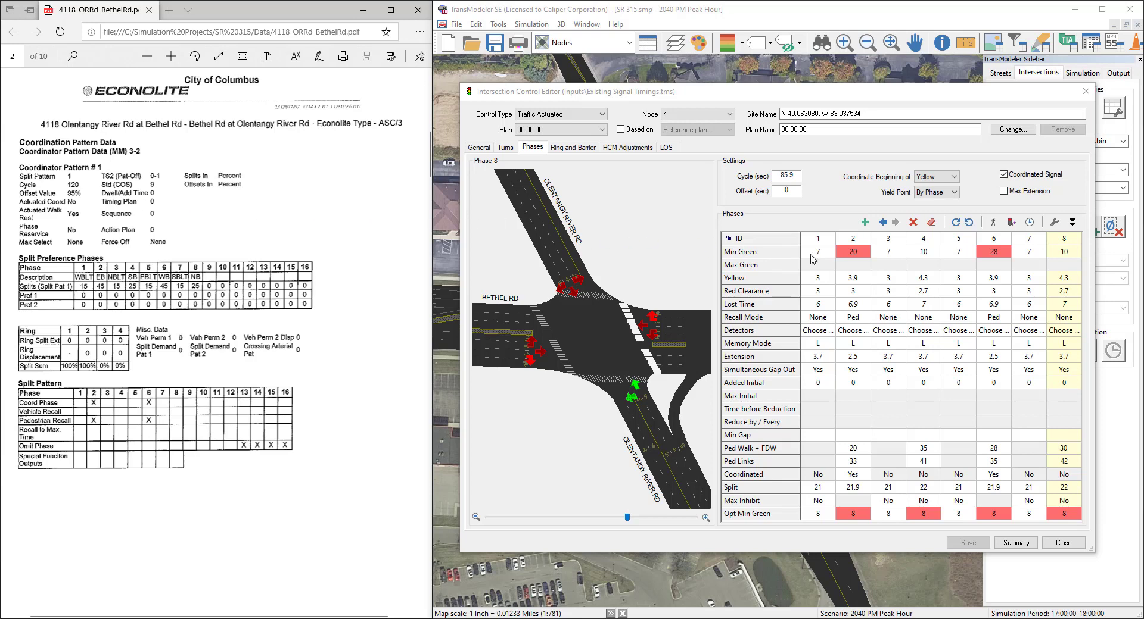
left_click(863, 280)
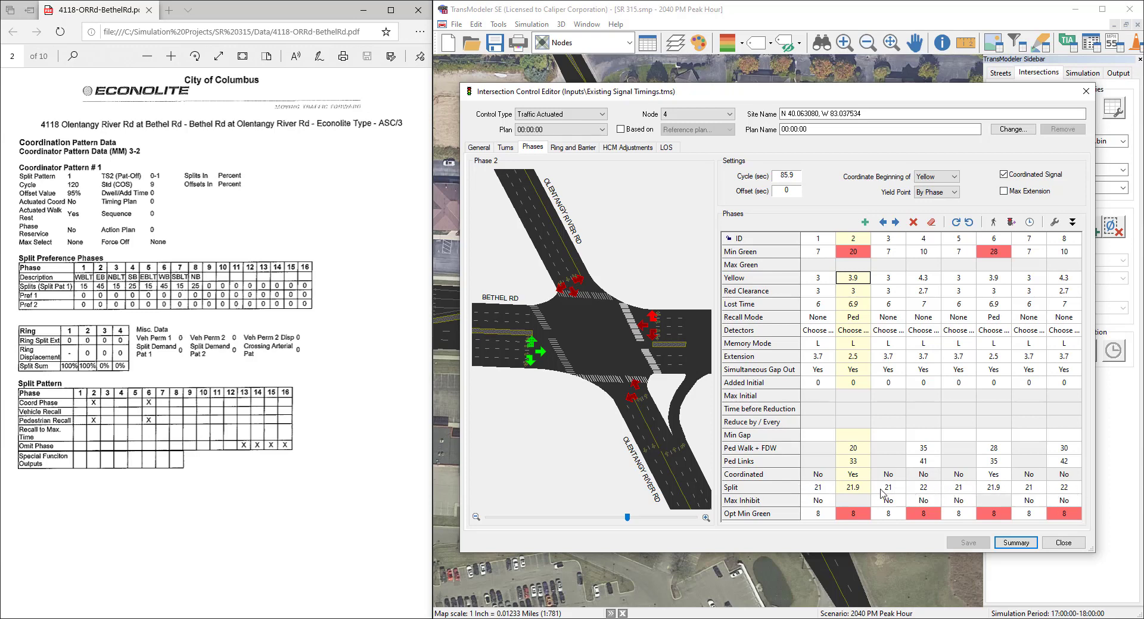
Step: Set the splits to 15, 45, 15 and 25 for phases 1 to 4 and the same values for phases 5 to 8
left_click(819, 488)
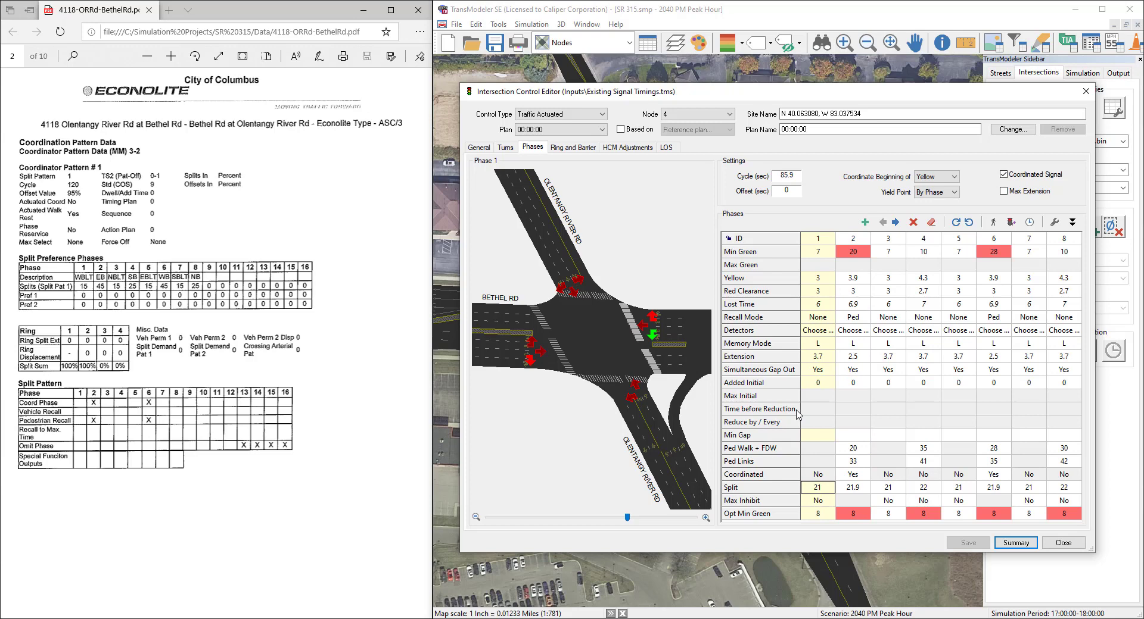
type("15")
key("Tab")
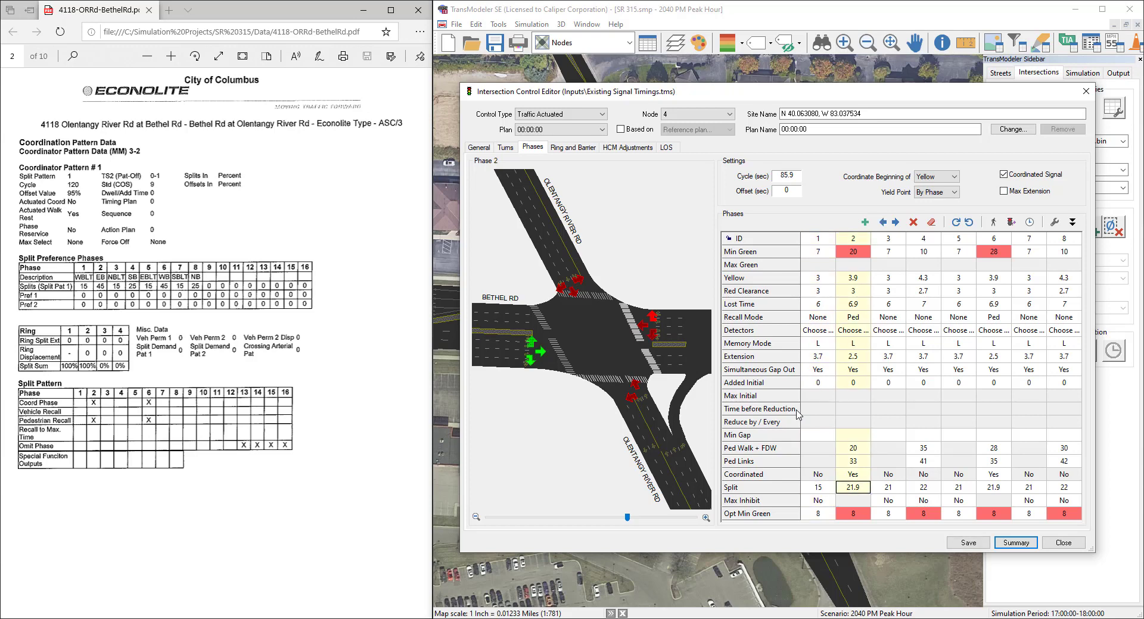
type("45\t15\t25\t15")
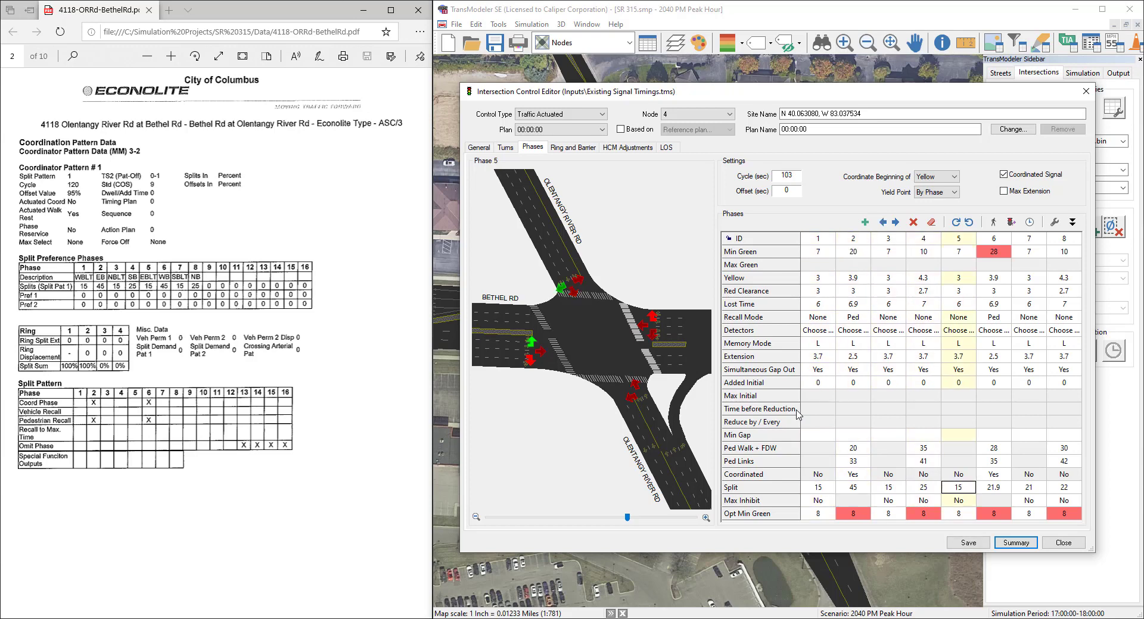
type("\t45\t15")
key("Tab")
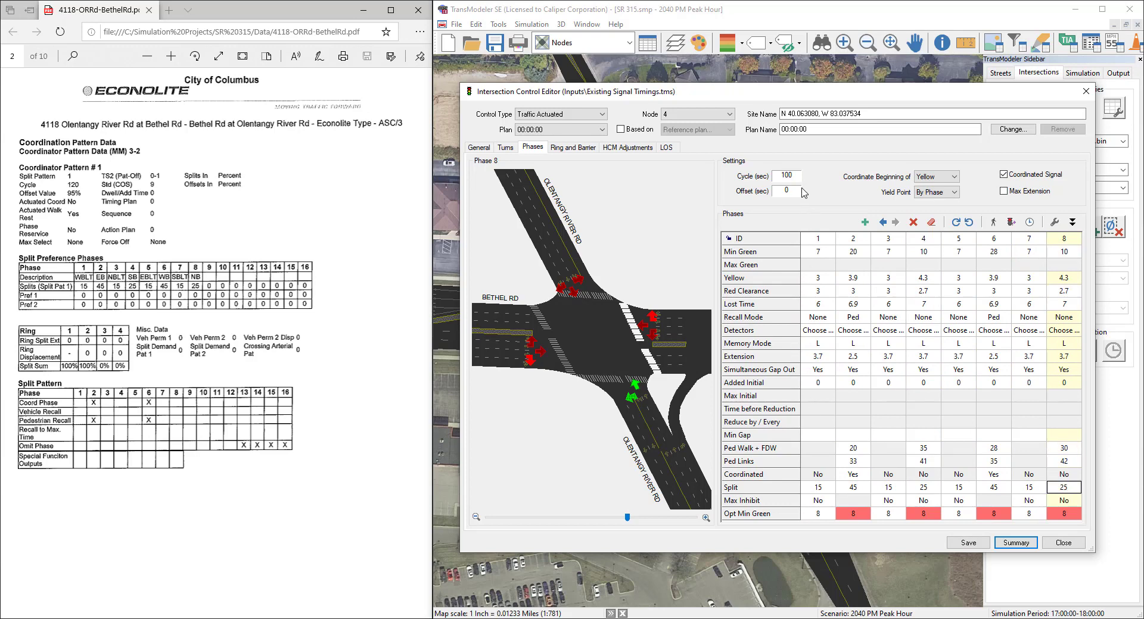
Step: Set the cycle length to 120 seconds and the offset to 114 seconds, and save the plan
double_click(788, 176)
type("12")
key("Tab")
double_click(793, 192)
left_click(963, 544)
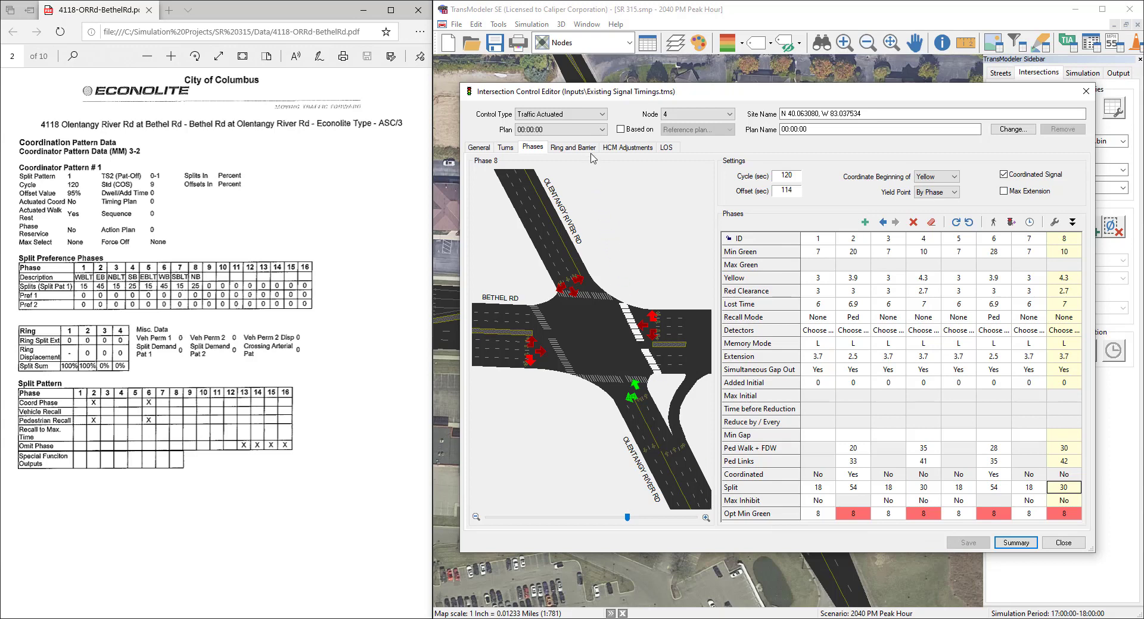
Step: Review the ring and barrier table, including its templates, the phase choices for ring 1 and the split diagram
left_click(572, 148)
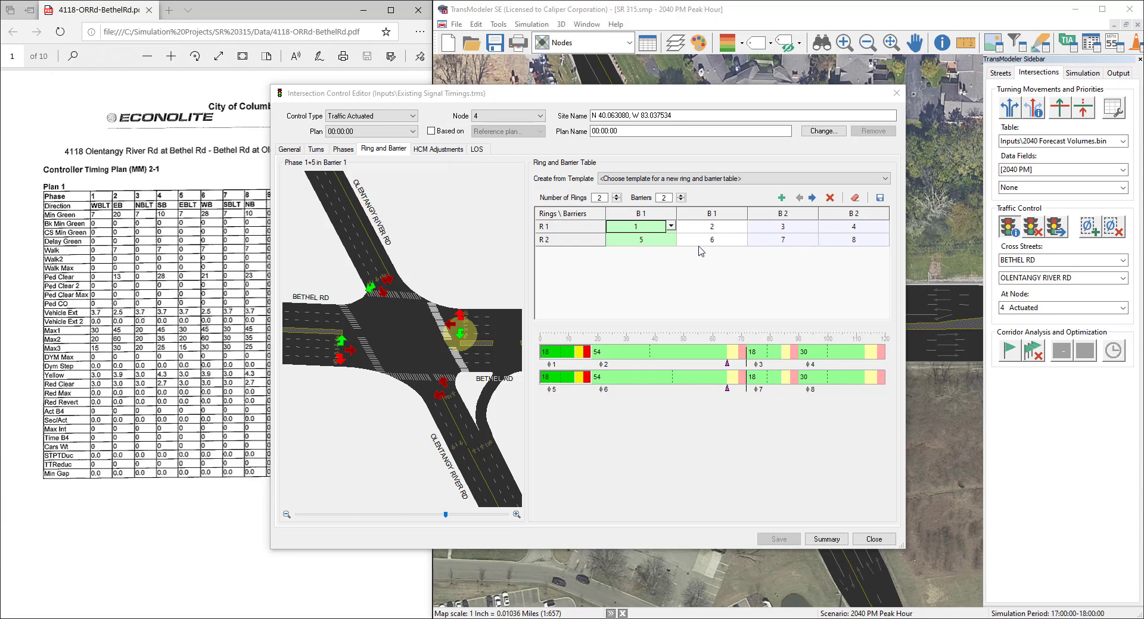
left_click(743, 182)
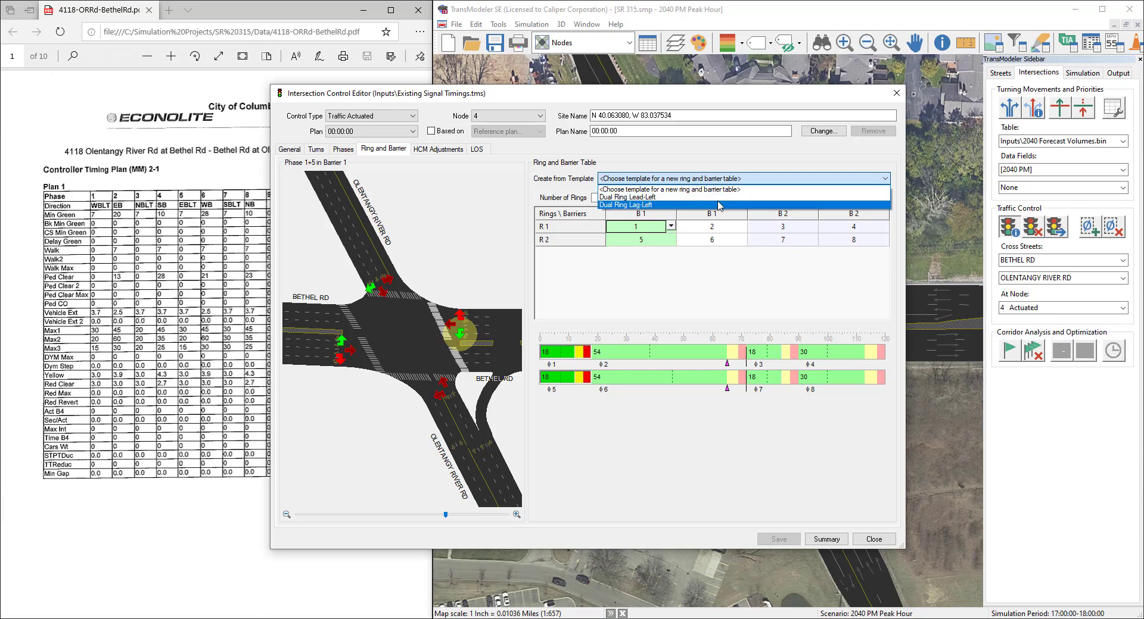
left_click(722, 181)
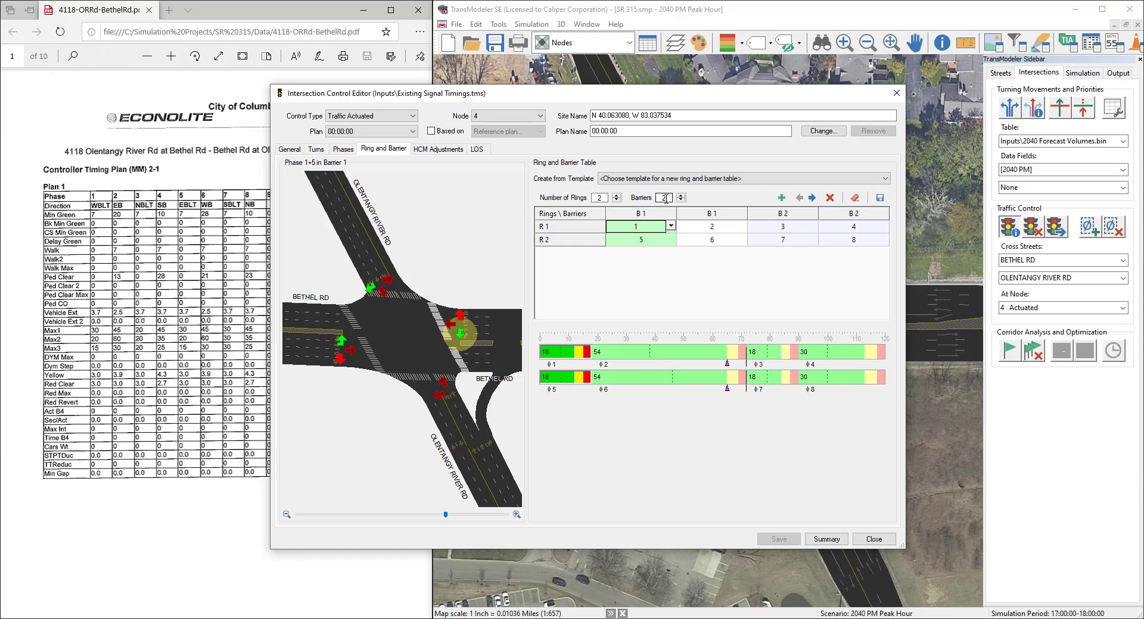
left_click(671, 228)
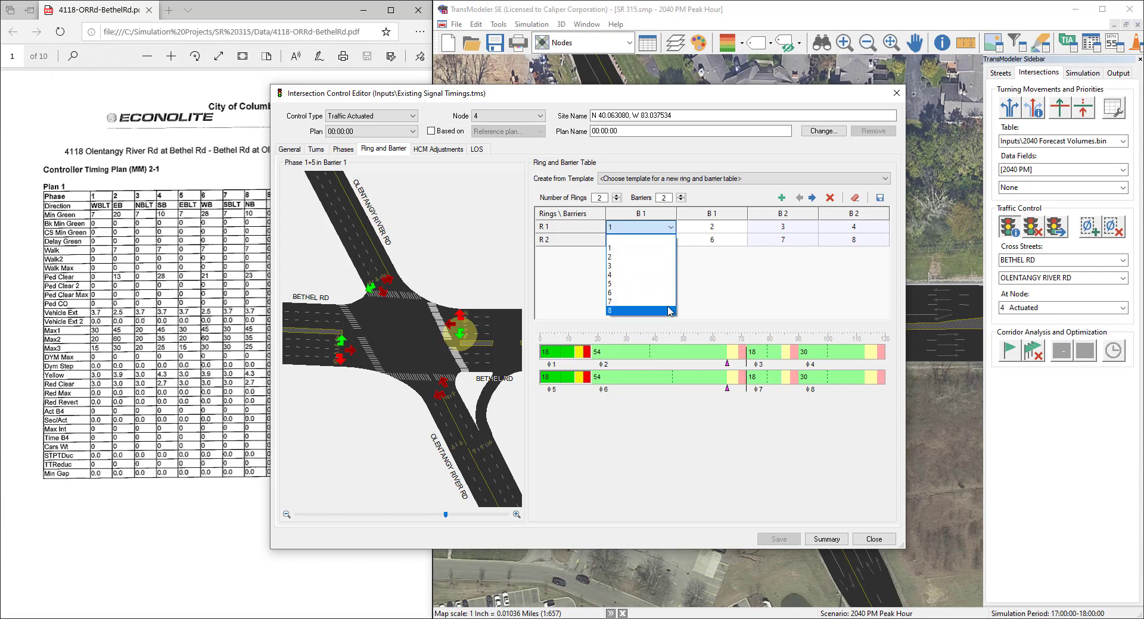
left_click(617, 231)
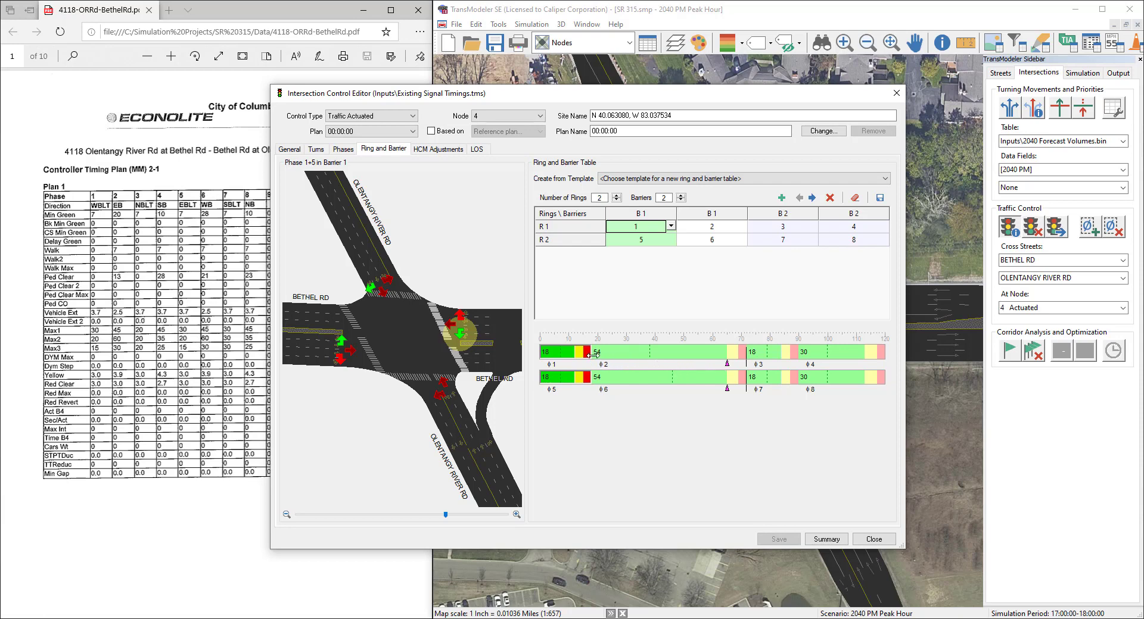
mouse_move(591, 353)
left_mouse_down()
mouse_move(650, 346)
mouse_move(590, 339)
left_mouse_up()
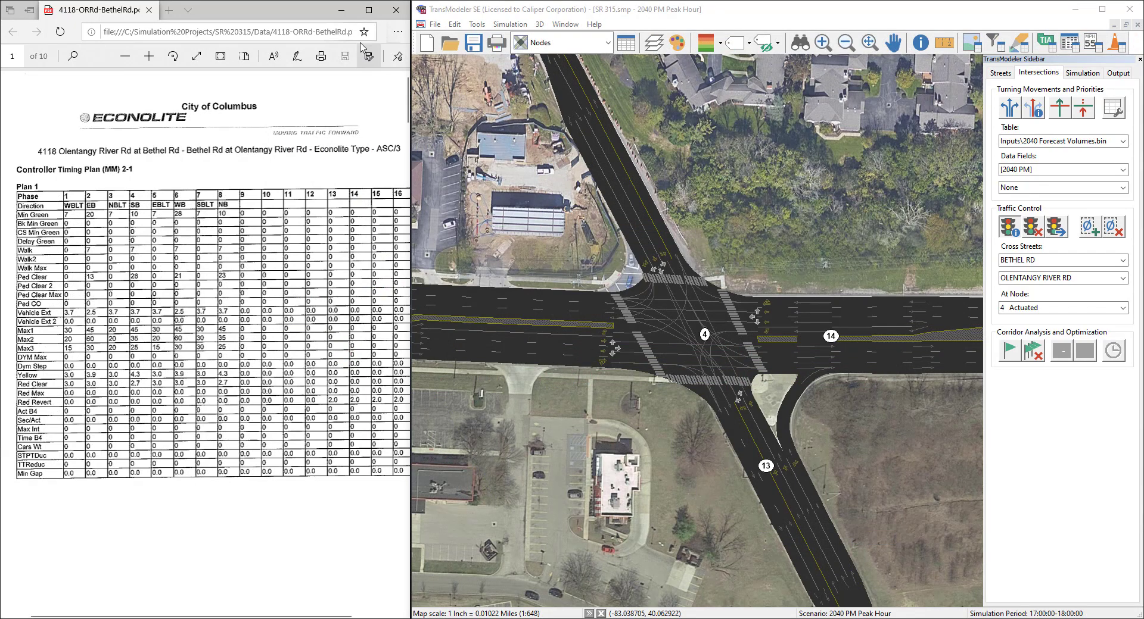
Step: Switch to a full-screen TransModeler window and add detectors to the approaches of node 4
left_click(344, 13)
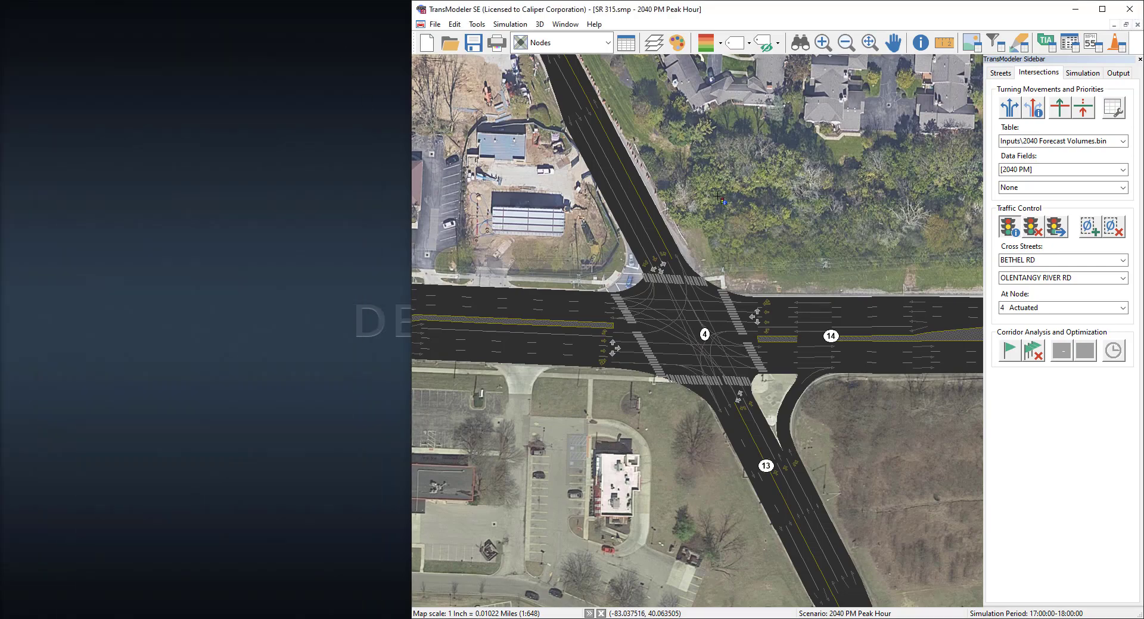
left_click(1102, 10)
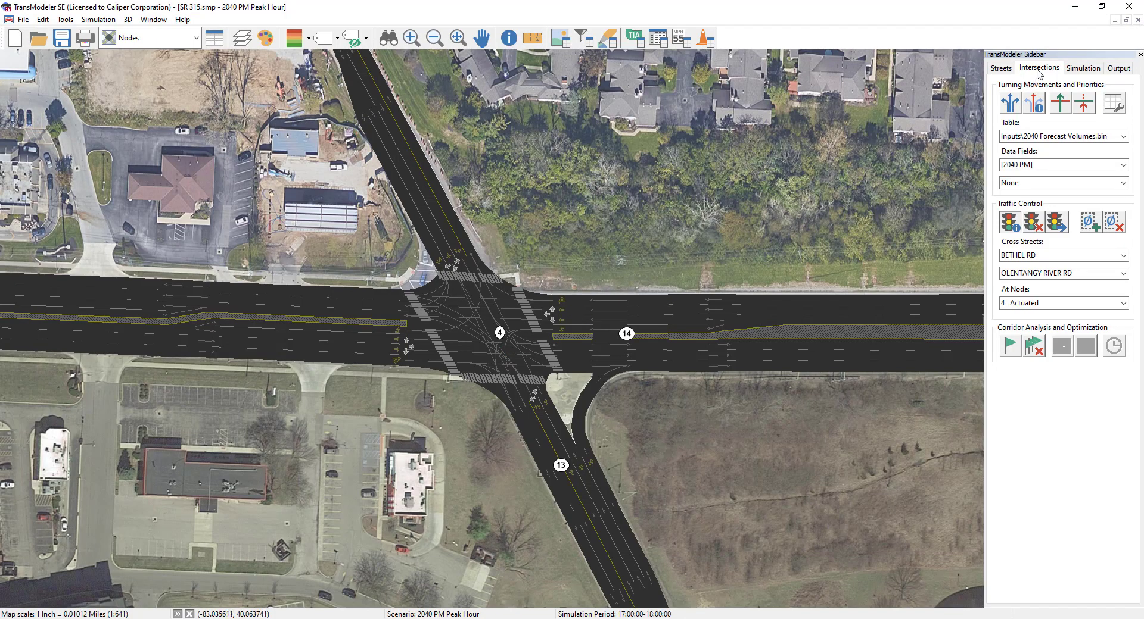
left_click(1087, 229)
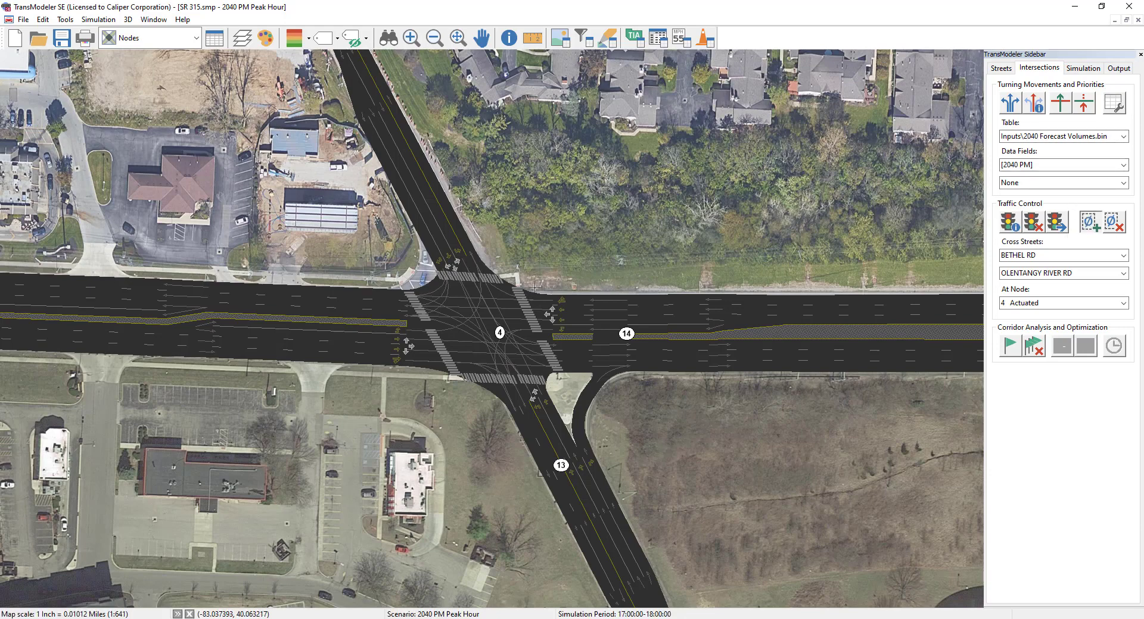
left_click(502, 330)
Step: Reopen the control editor for node 4 and check the detectors assigned to the individual phases
left_click(1009, 223)
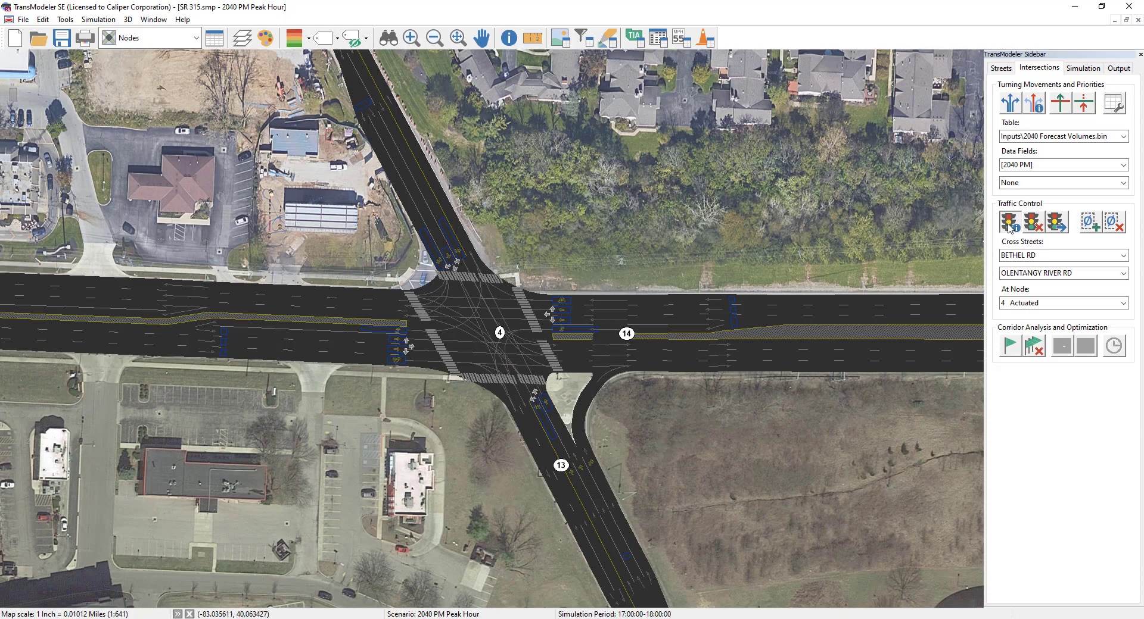
left_click(543, 312)
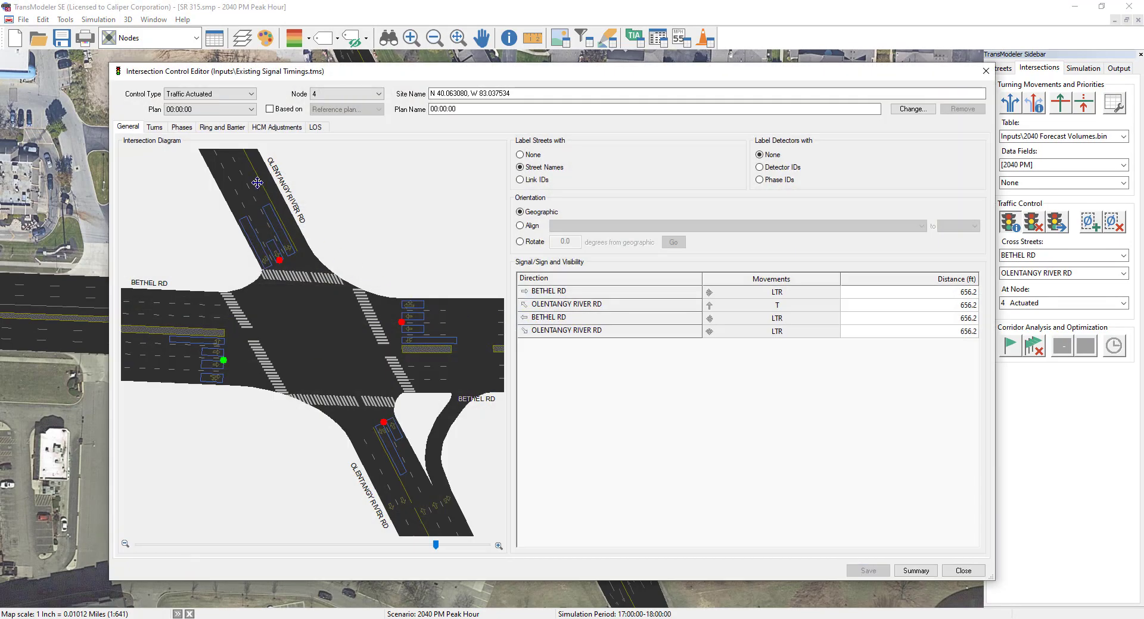
left_click(183, 127)
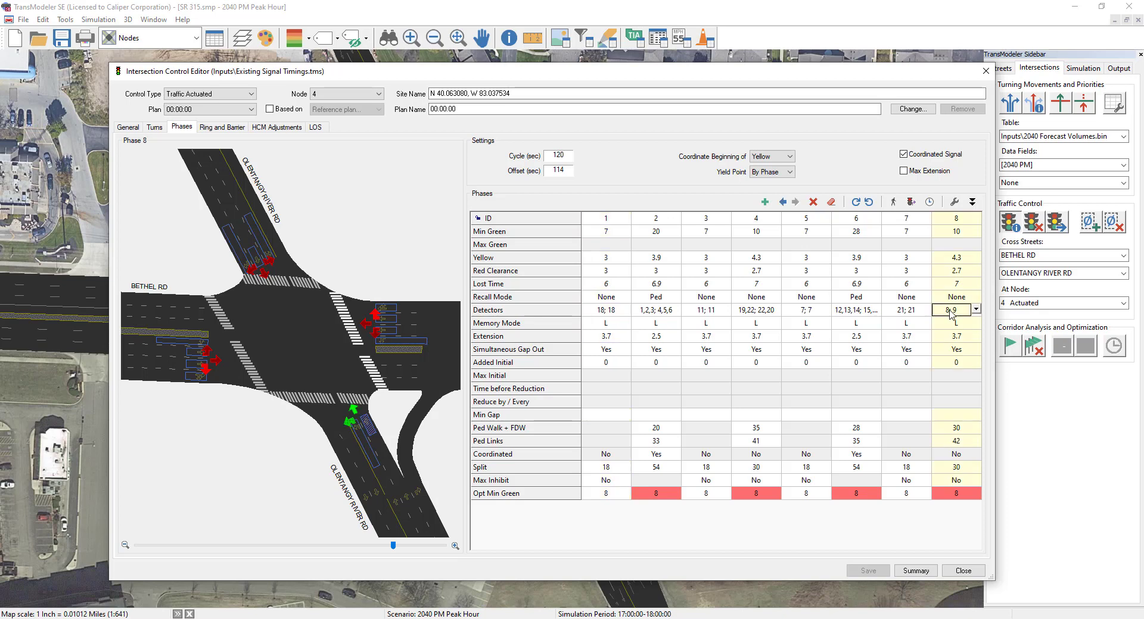
left_click(709, 312)
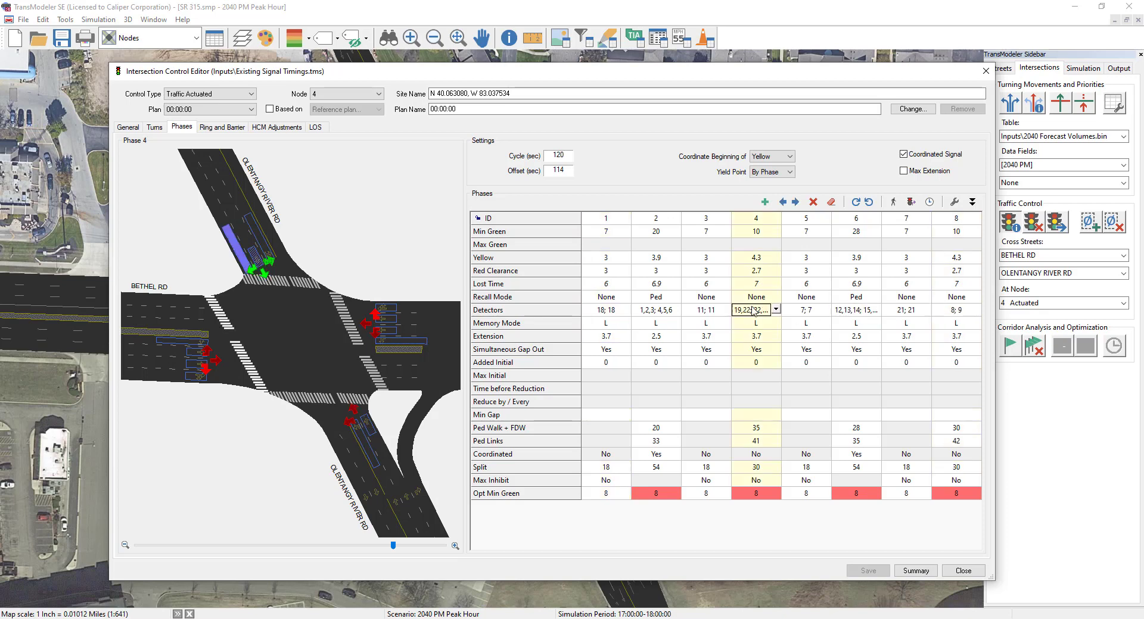
key("Left")
key("Left")
left_click(671, 310)
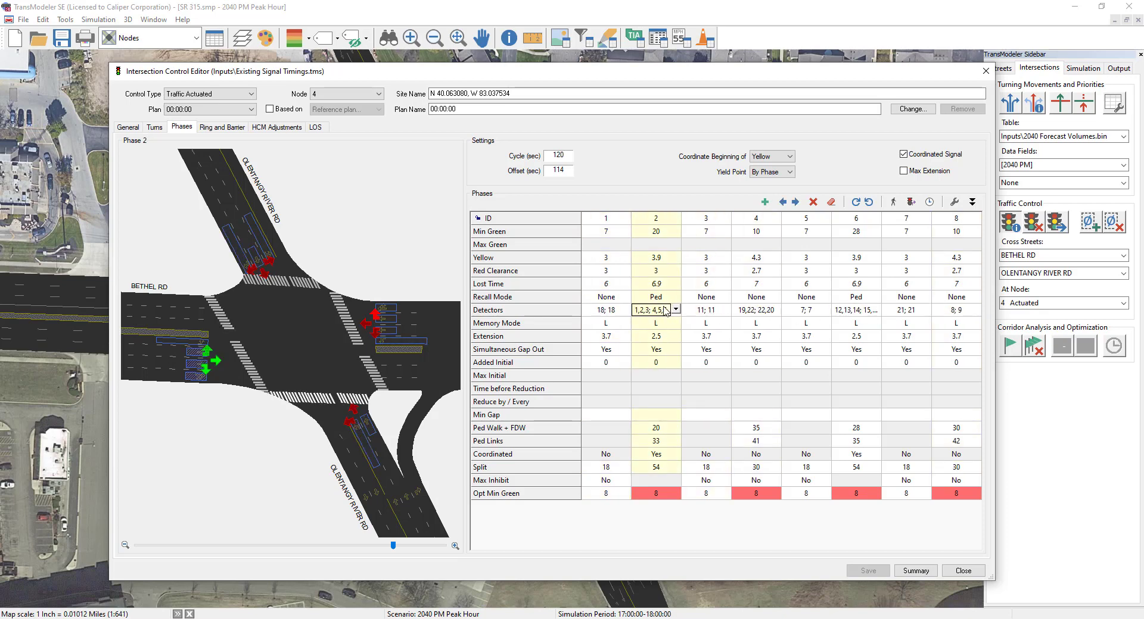
Step: Toggle a stop-line detector on the eastbound Bethel Rd approach off and back on for phase 2
left_click_drag(349, 252, 452, 246)
left_click_drag(244, 246, 313, 238)
scroll(311, 238, "up", 2)
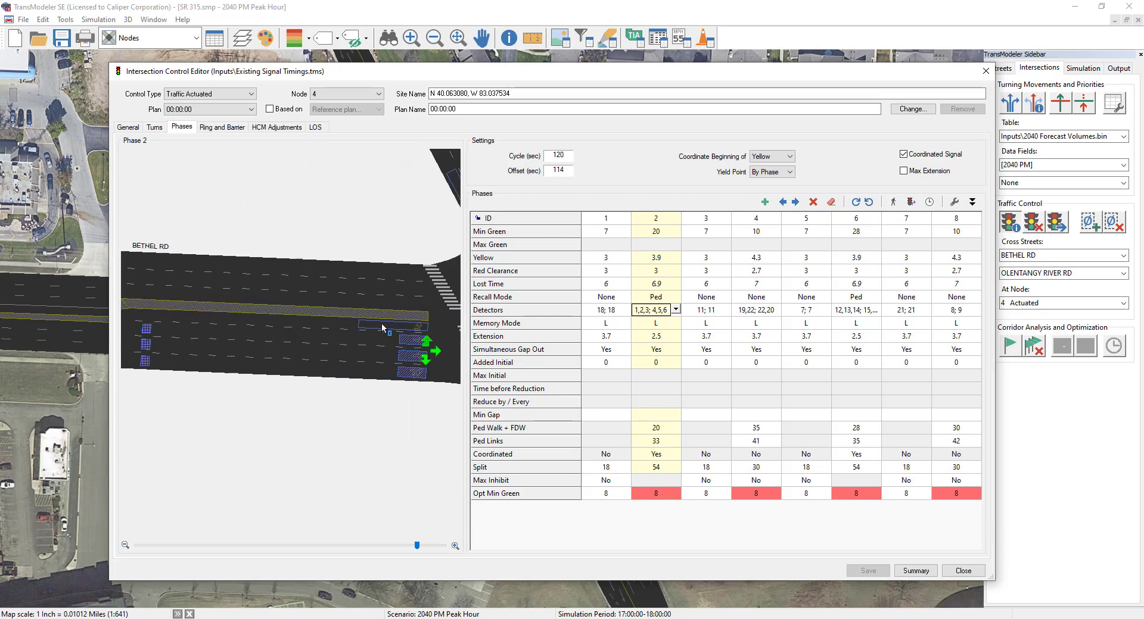
left_click(411, 345)
left_click(411, 342)
left_click(411, 343)
left_click(410, 343)
left_click(410, 342)
left_click(411, 342)
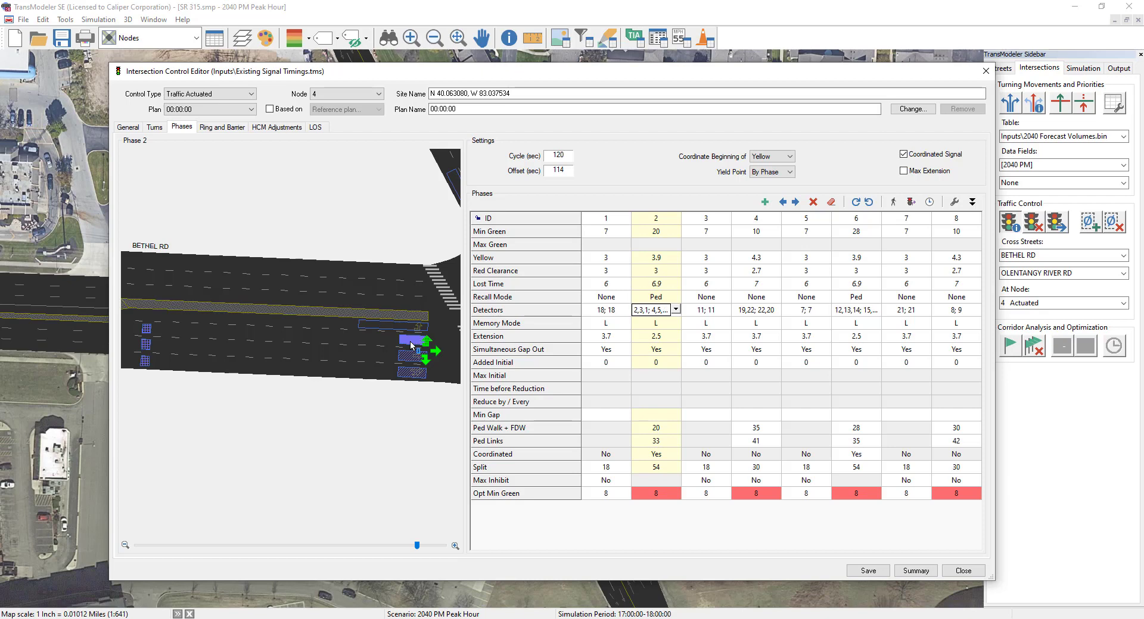
left_click(411, 343)
left_click(410, 342)
left_click(823, 222)
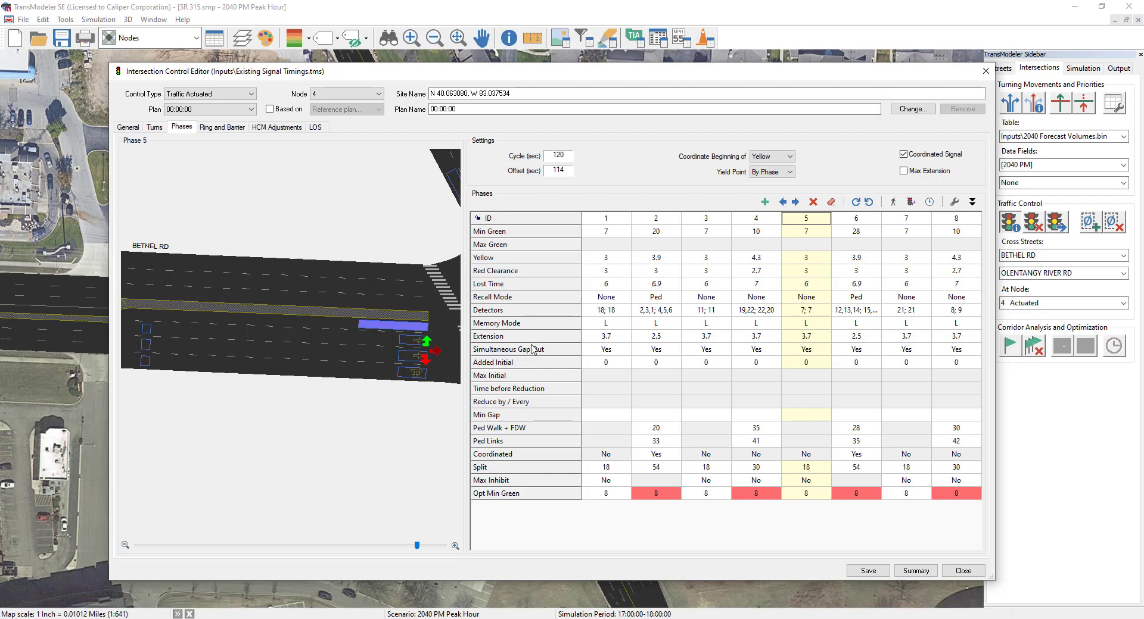
Step: Examine the call and extension detection settings for phase 2, including the call delay, and leave without changes
left_click(666, 310)
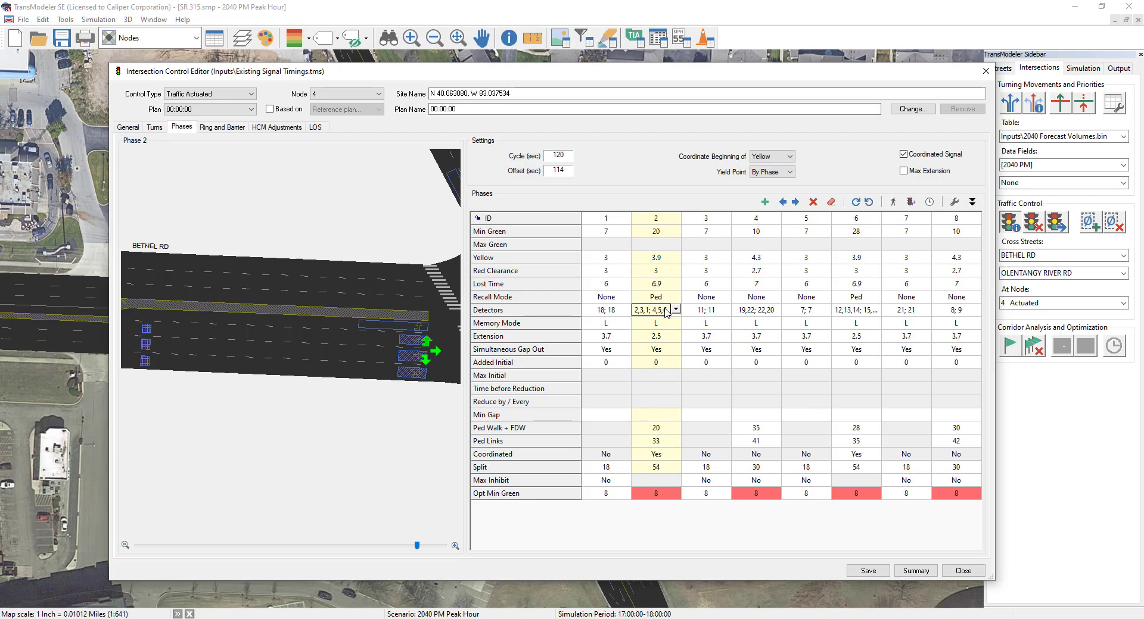
left_click(666, 311)
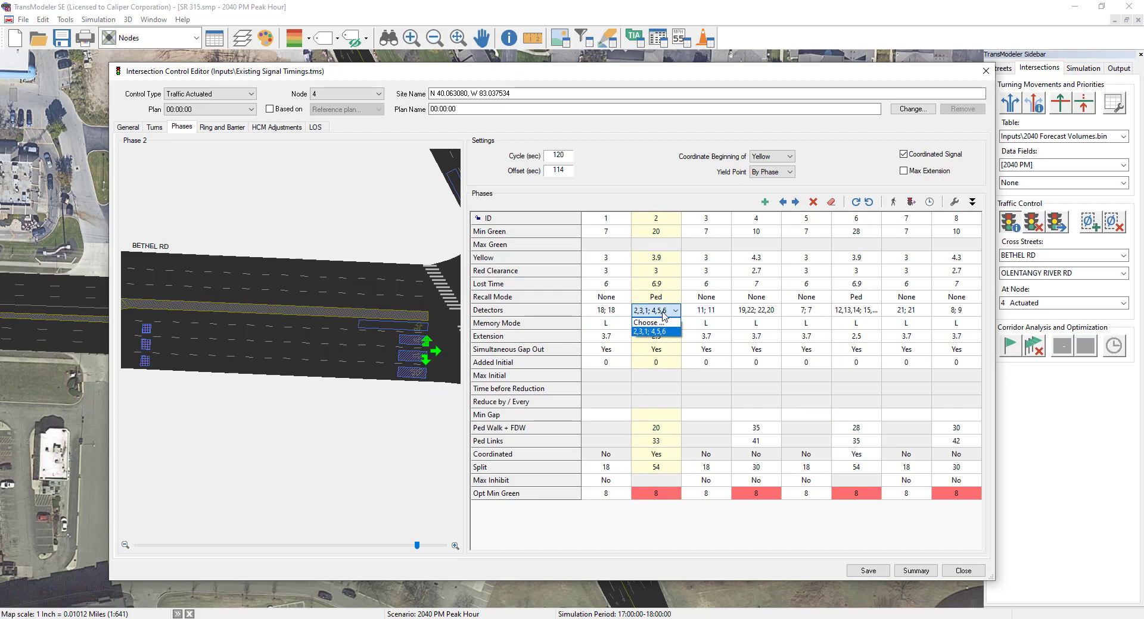
left_click(645, 323)
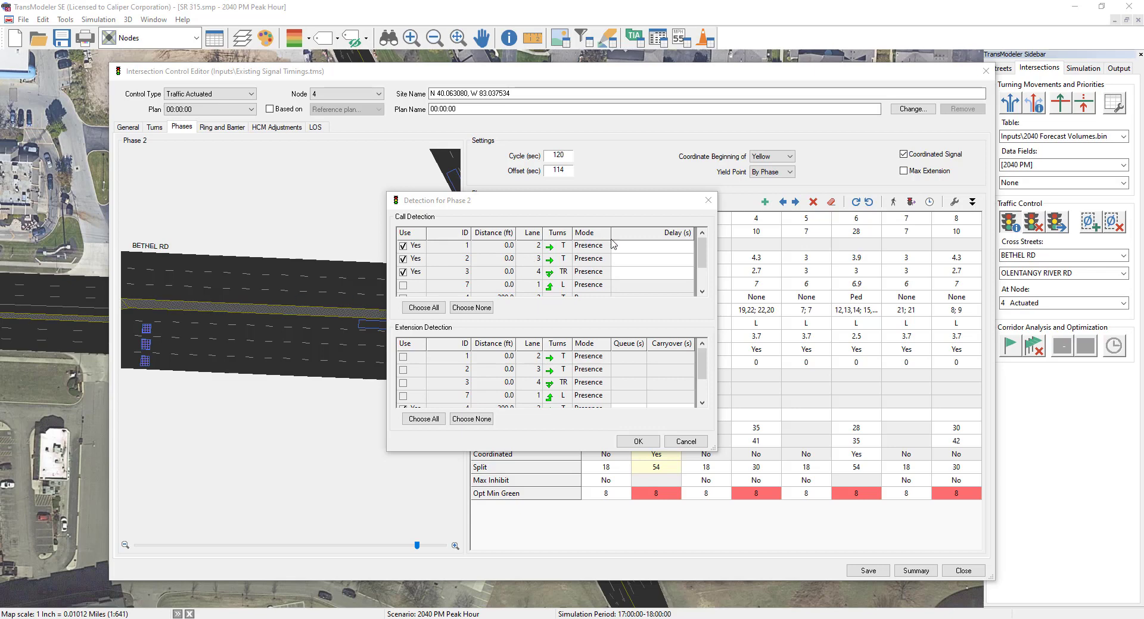
left_click(631, 252)
left_click(630, 252)
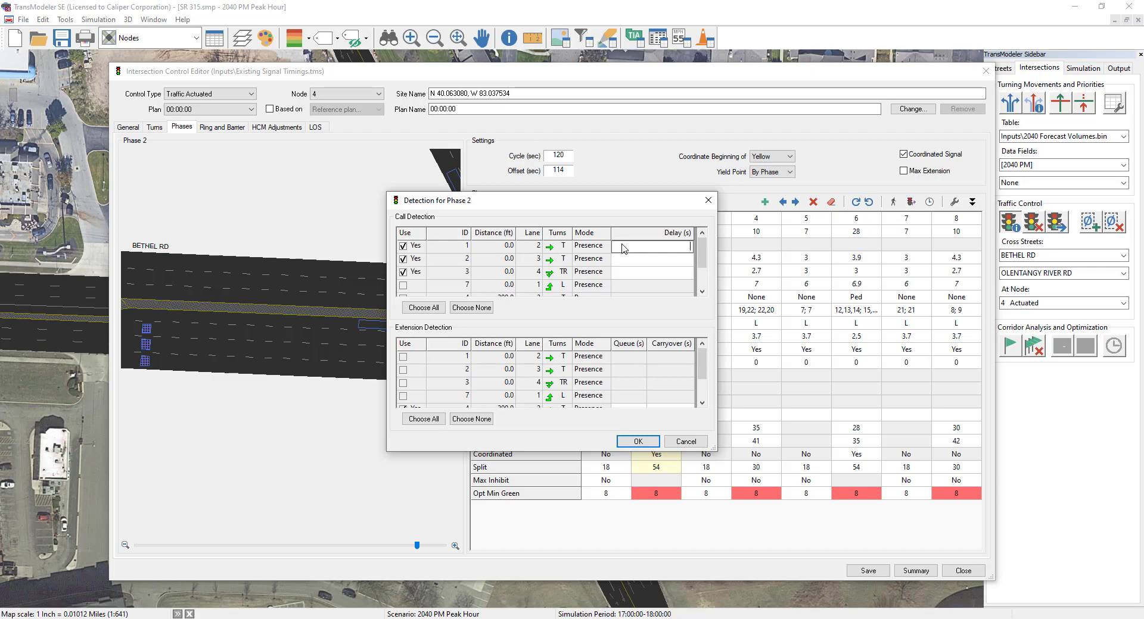
left_click(686, 442)
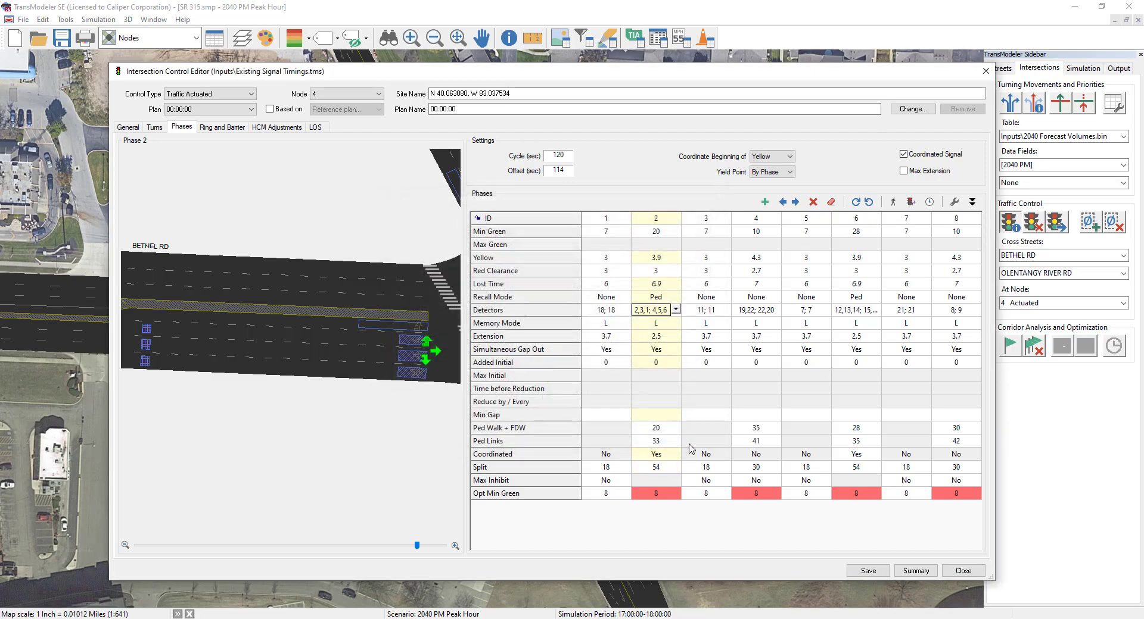
Step: Save the intersection's signal timings with the detectors assigned
left_click_drag(364, 212, 178, 243)
scroll(270, 238, "down", 3)
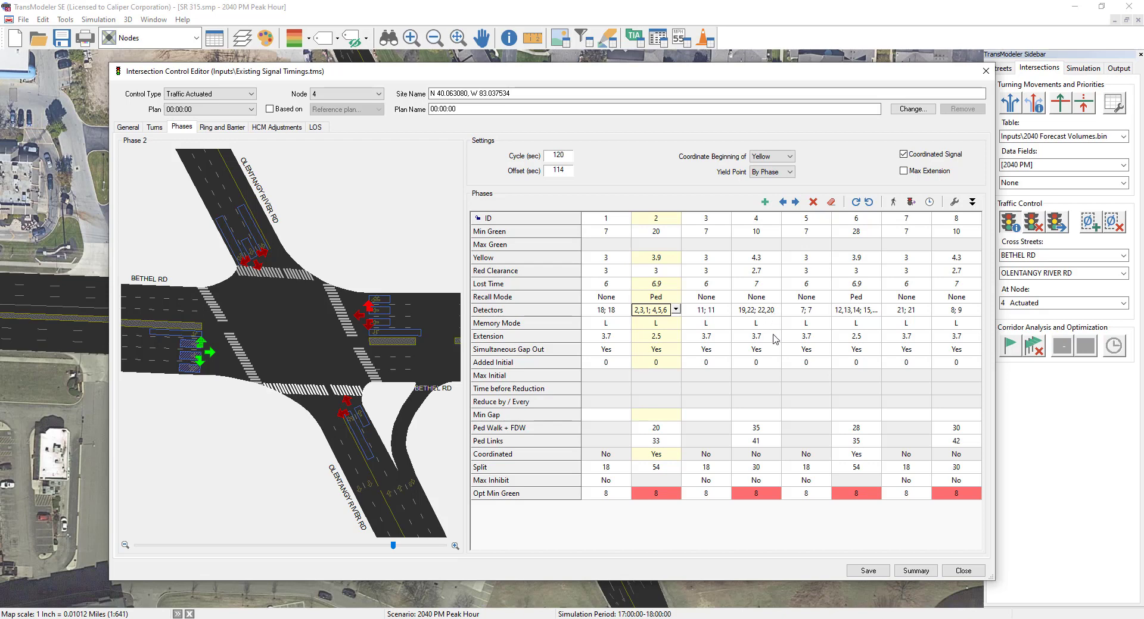
left_click(878, 575)
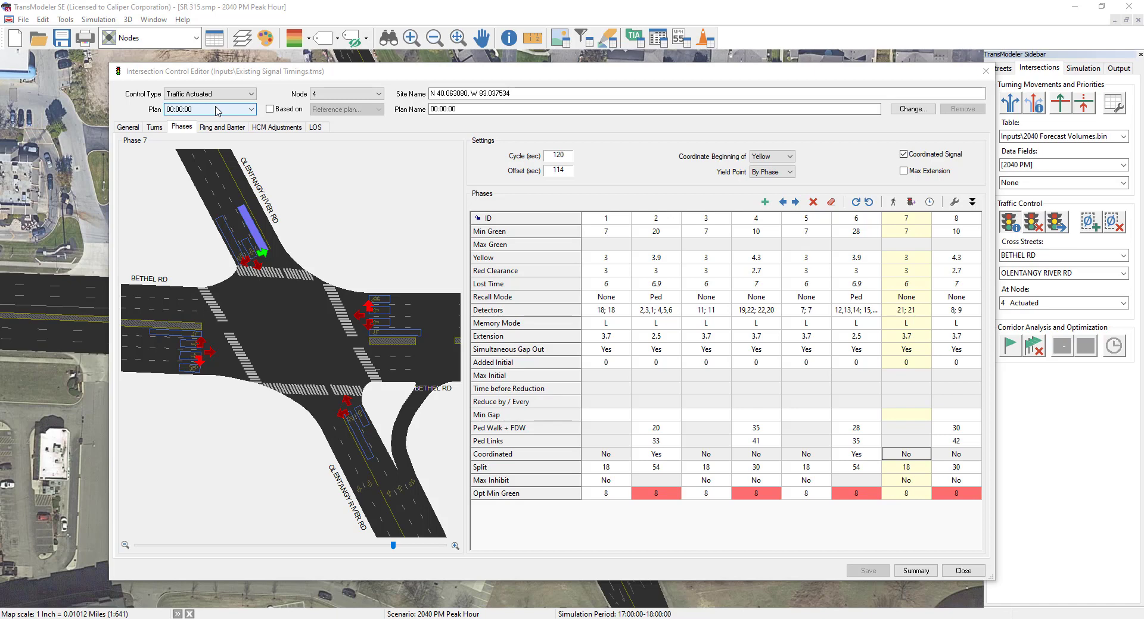
Step: Change the timing plan's start time to 17:00:00 and rename the plan PM Peak Hour
left_click(218, 111)
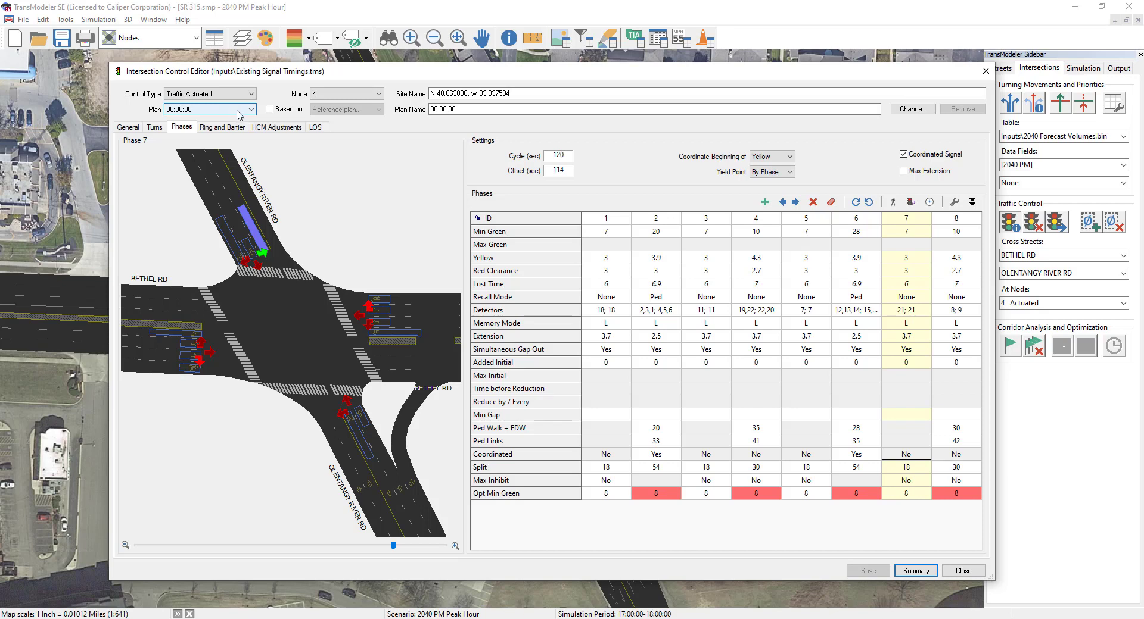
left_click(593, 112)
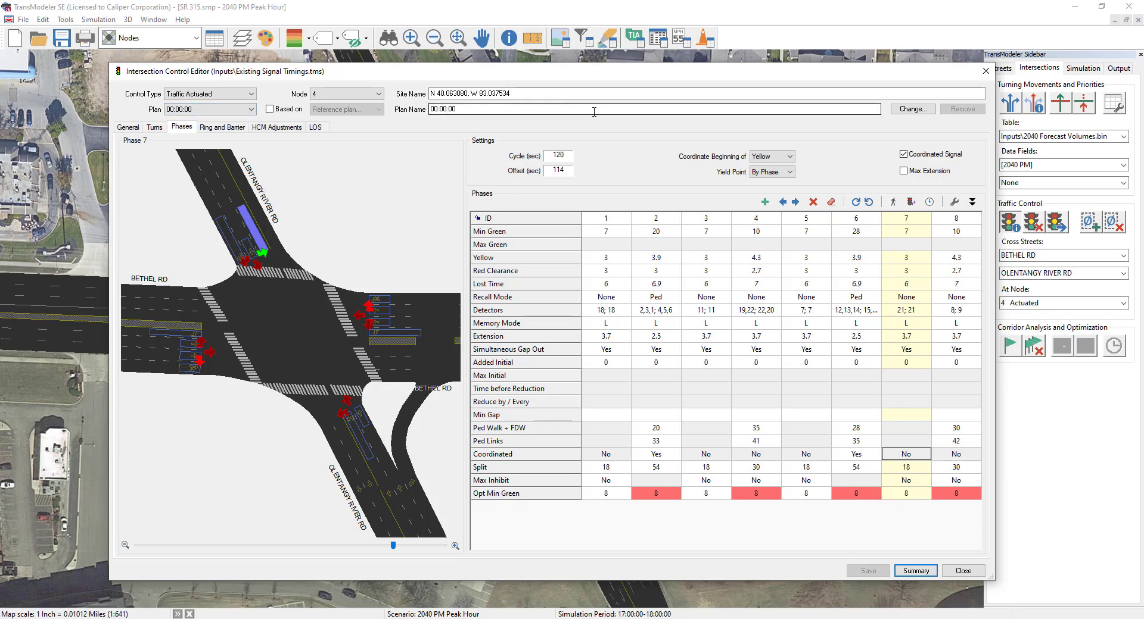
left_click(910, 111)
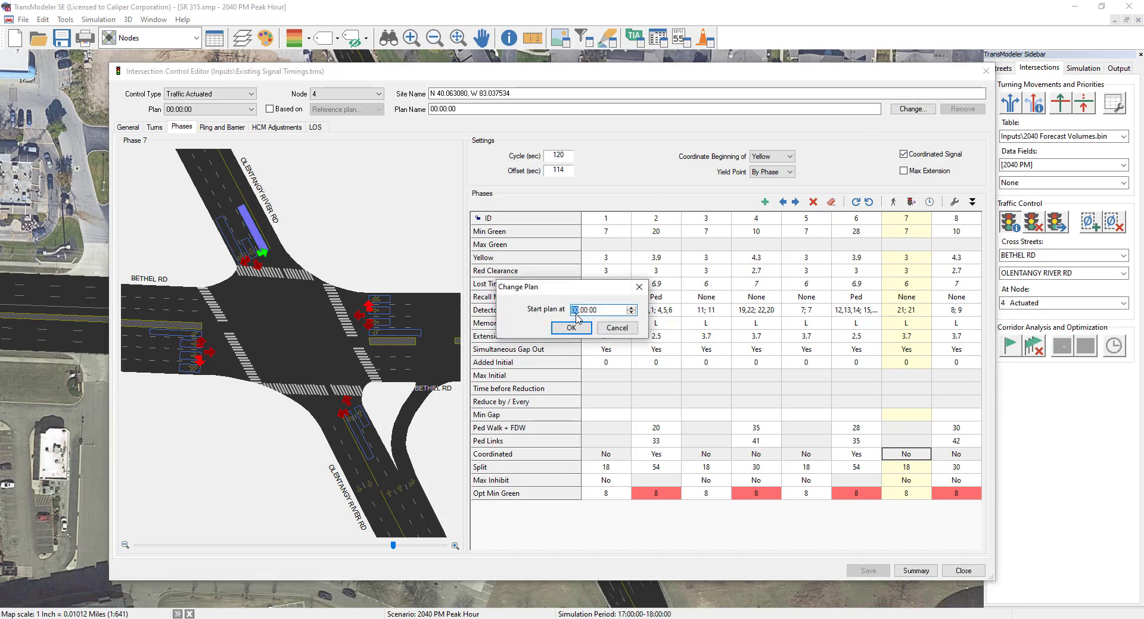
type("17")
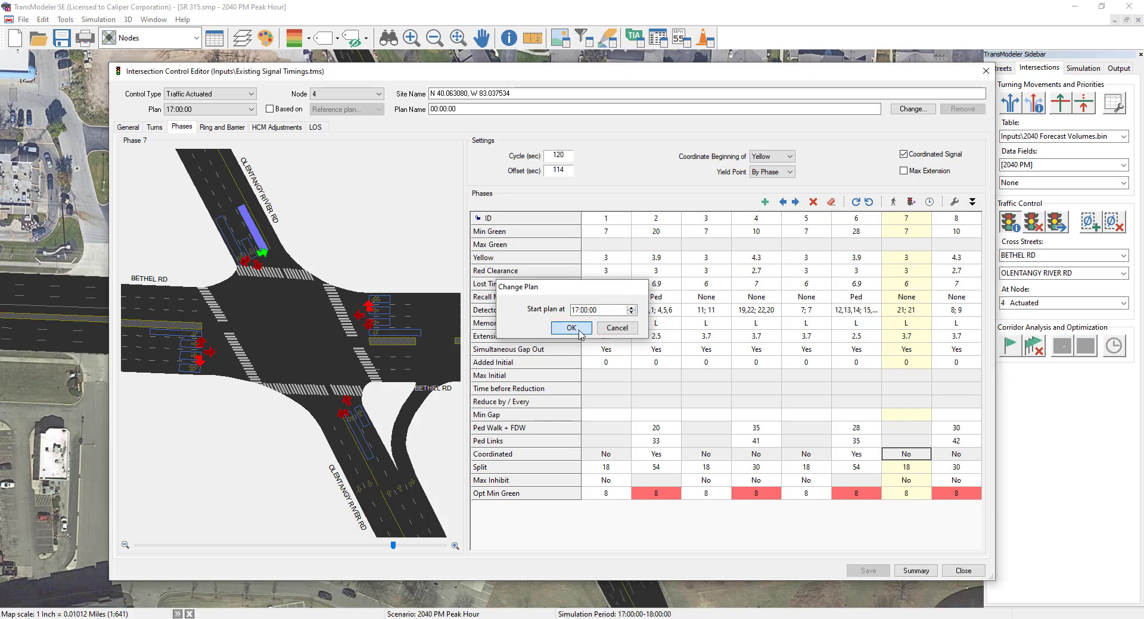
left_click(573, 328)
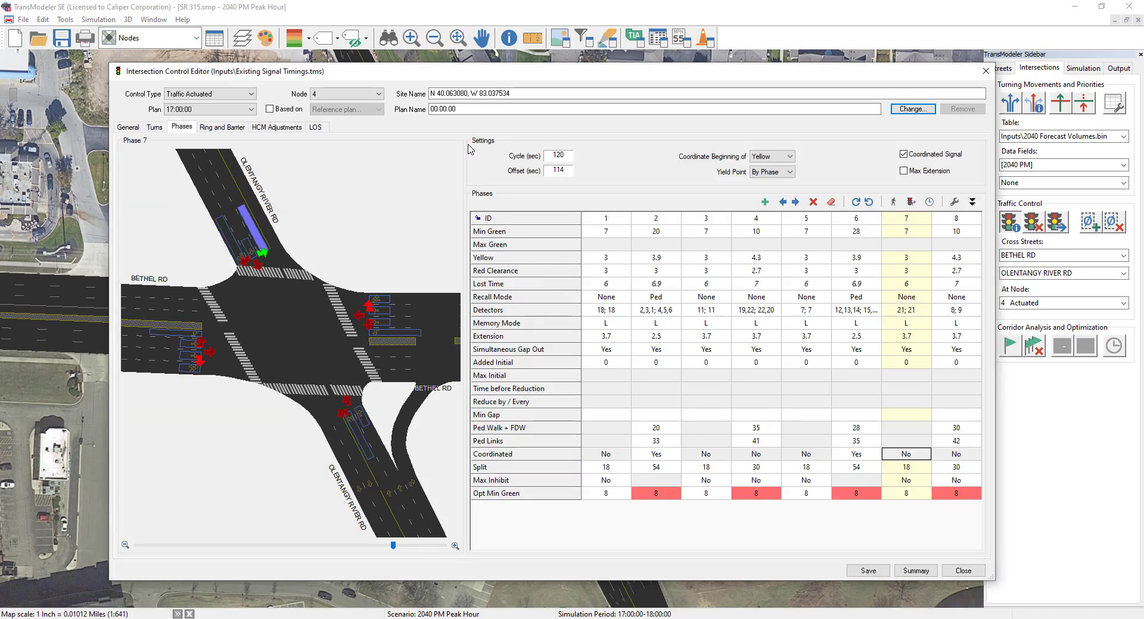
double_click(477, 105)
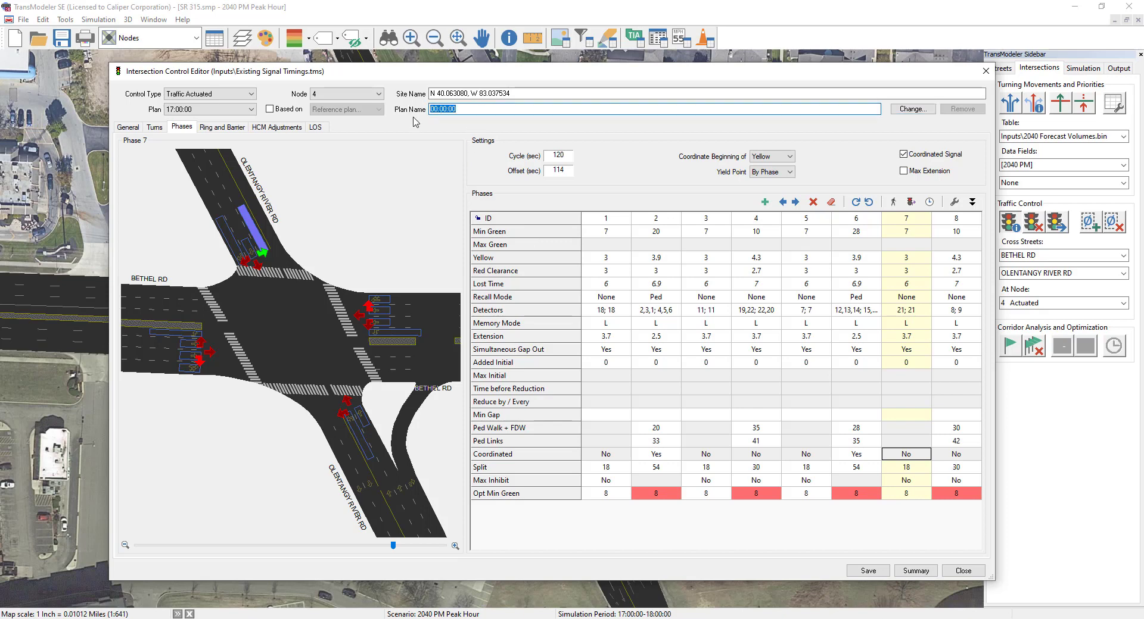
type("PM Peak Hour")
Step: Add a new signal timing plan starting at 08:00:00, based on the 17:00:00 plan
left_click(201, 111)
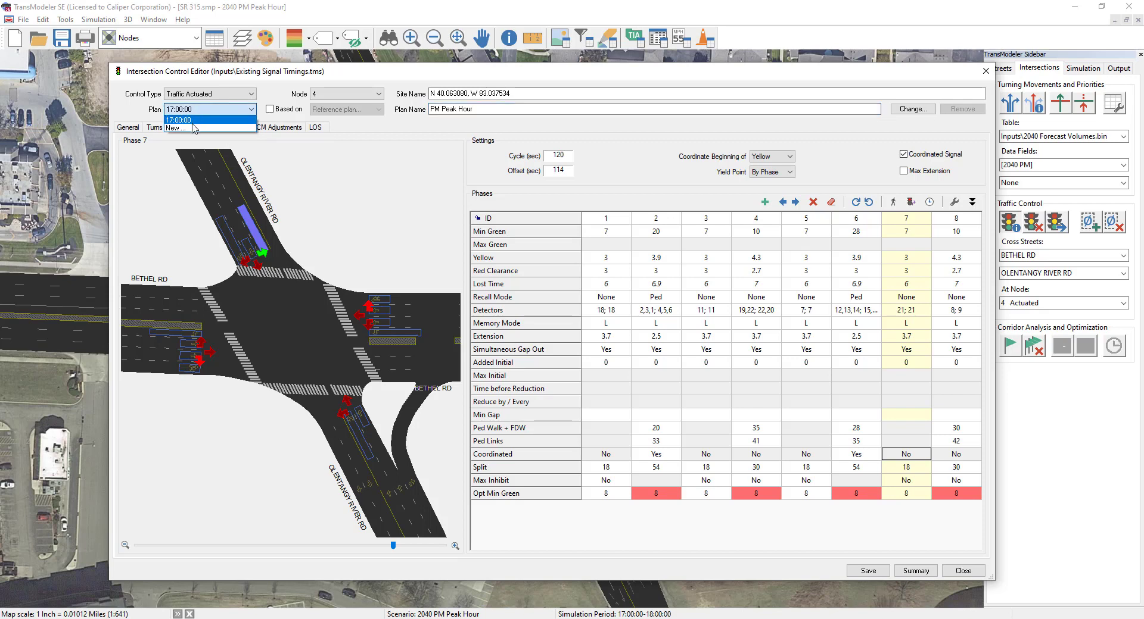
left_click(191, 128)
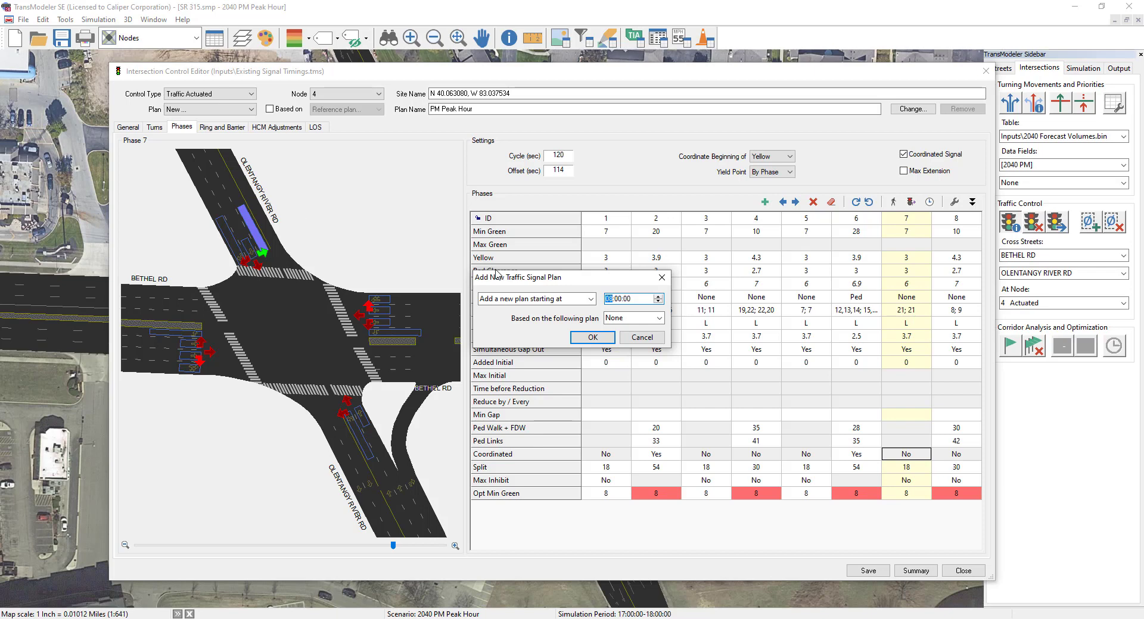
left_click(637, 323)
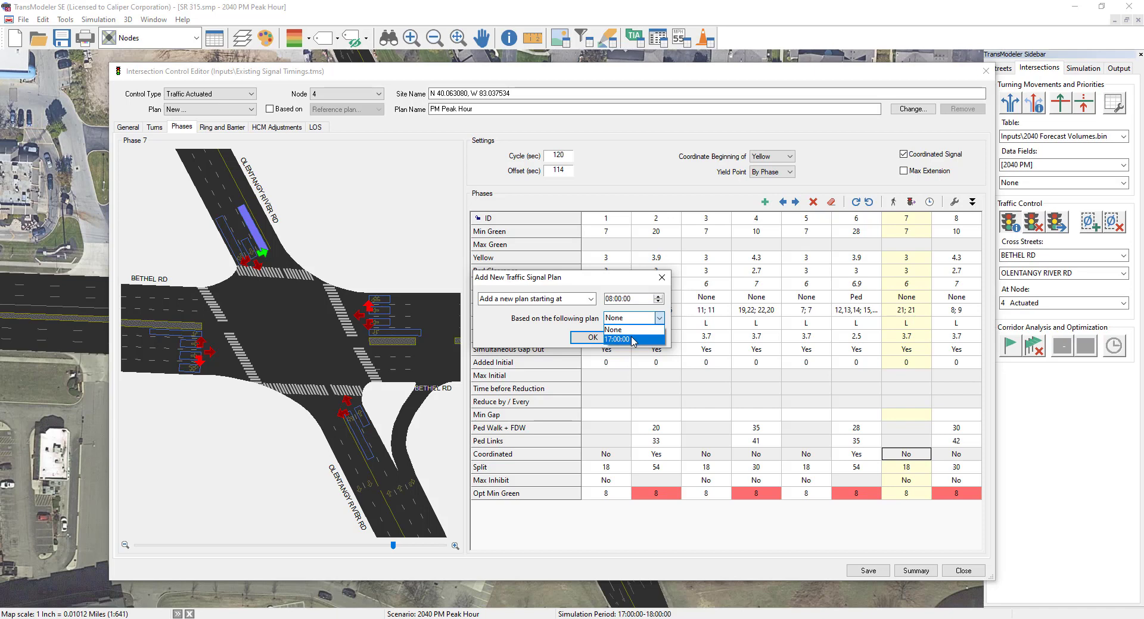
left_click(631, 340)
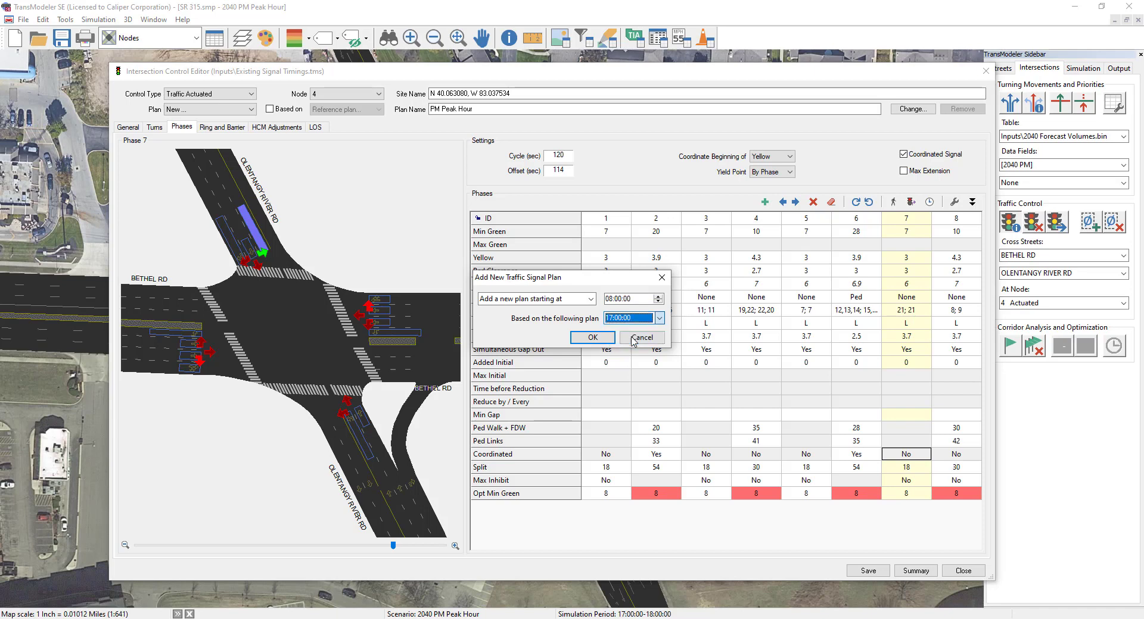
left_click(597, 338)
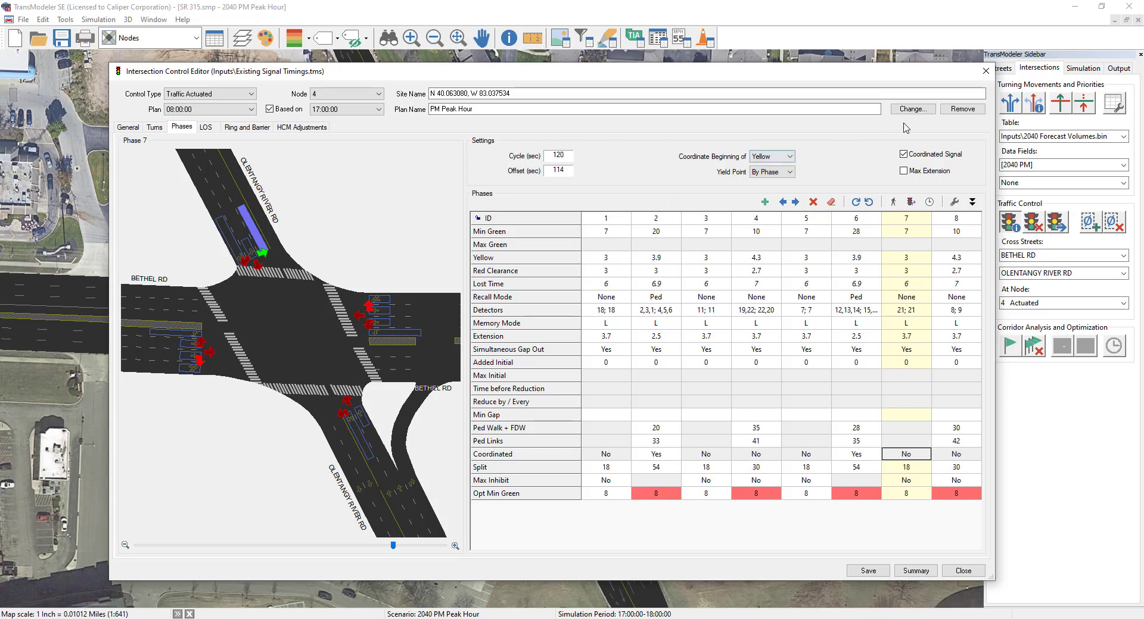
Step: Remove the 08:00:00 timing plan from the controller and check the list of remaining plans
left_click(967, 111)
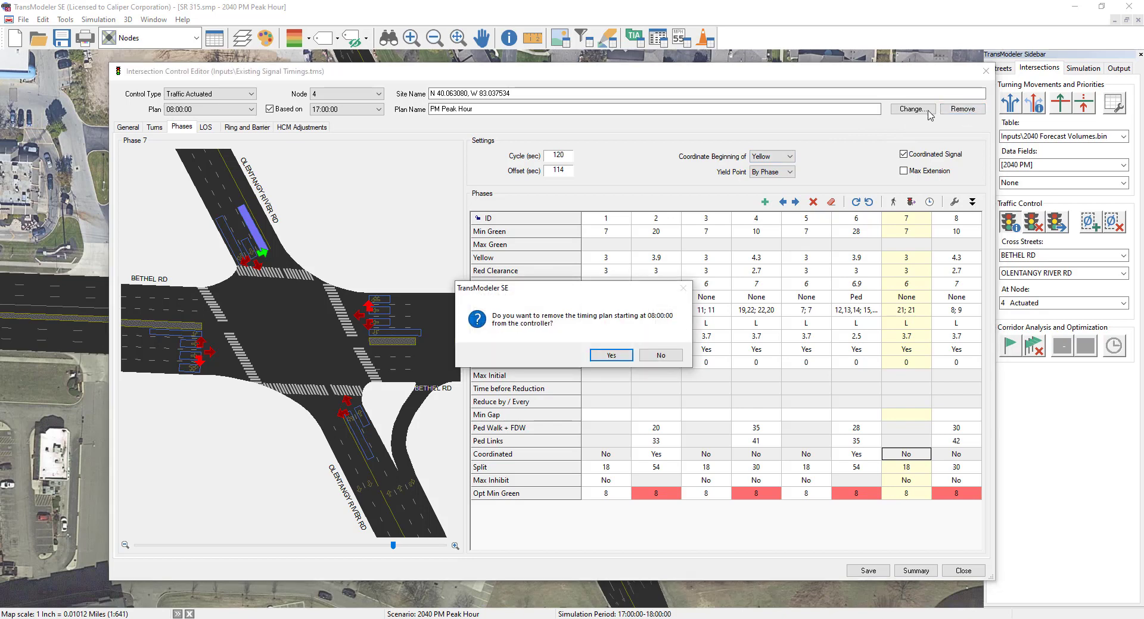
left_click(611, 358)
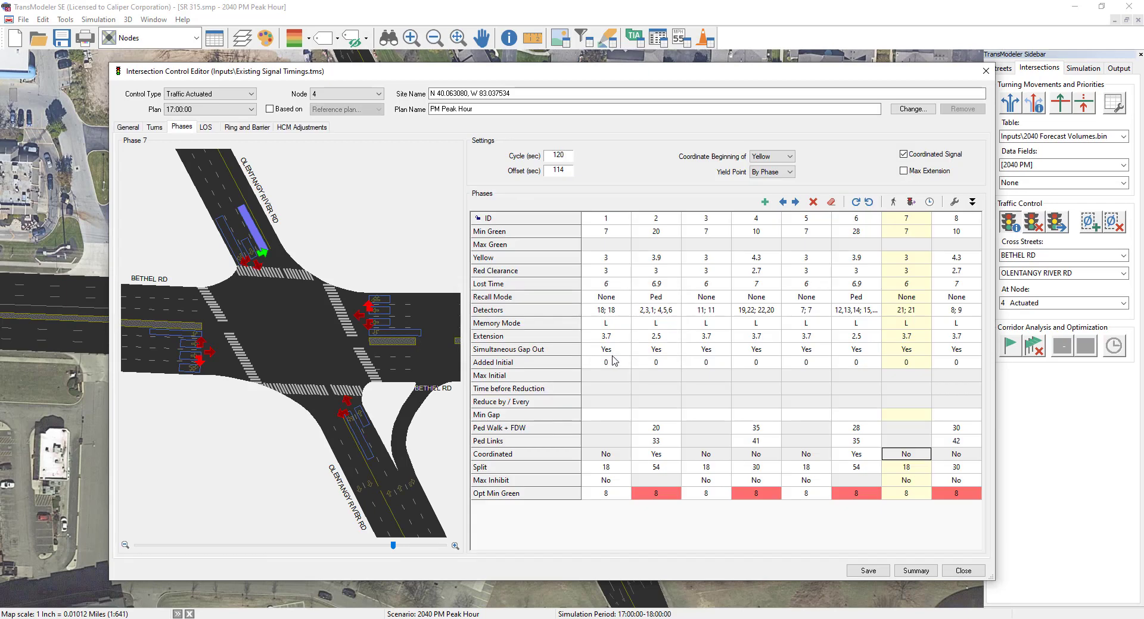
left_click(229, 110)
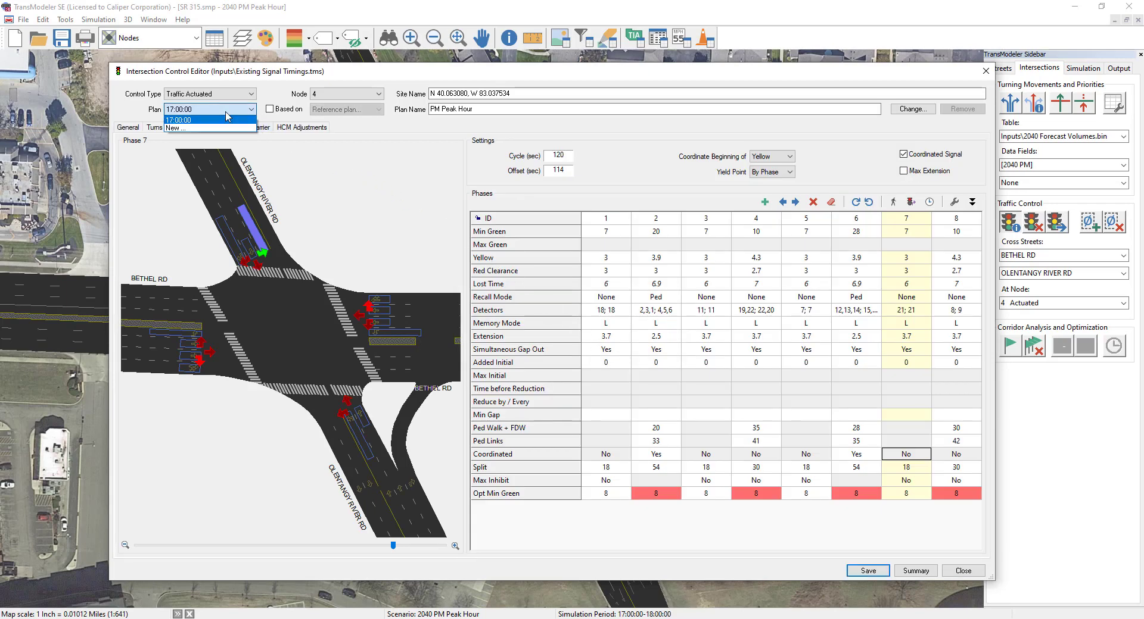
left_click(226, 113)
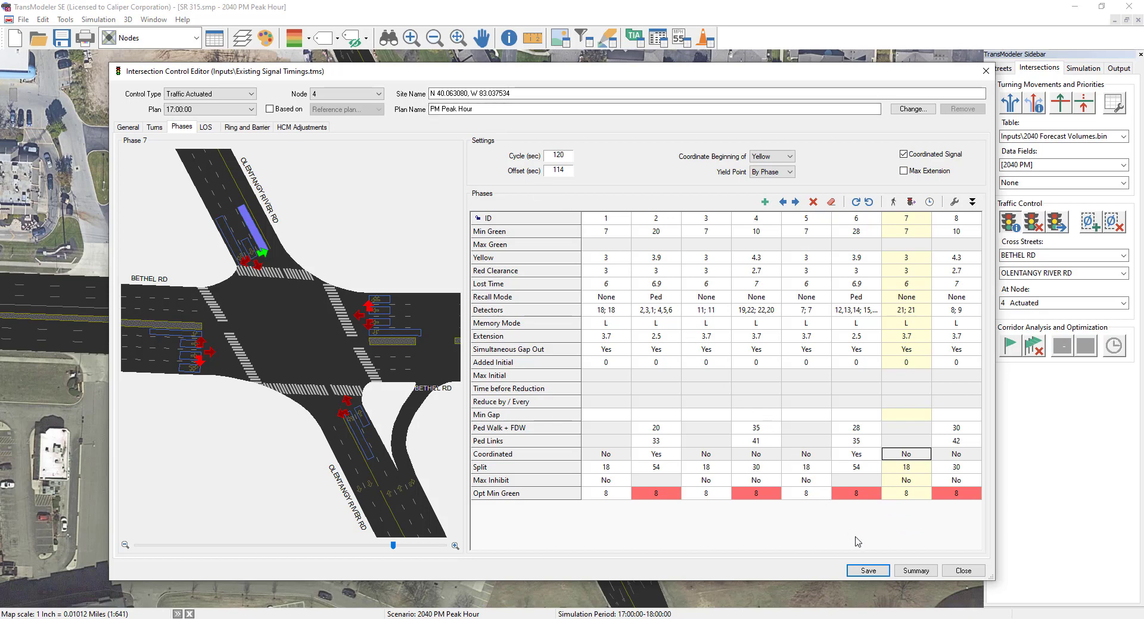
Step: Save the signal timings for node 4 and close the intersection control editor
left_click(868, 572)
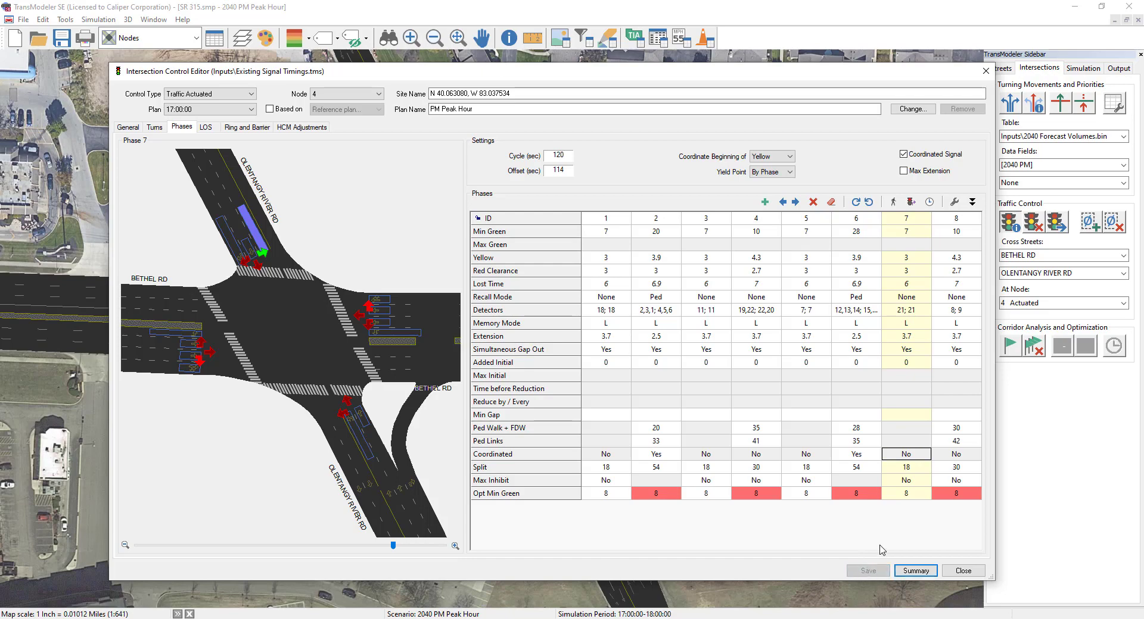
left_click(974, 573)
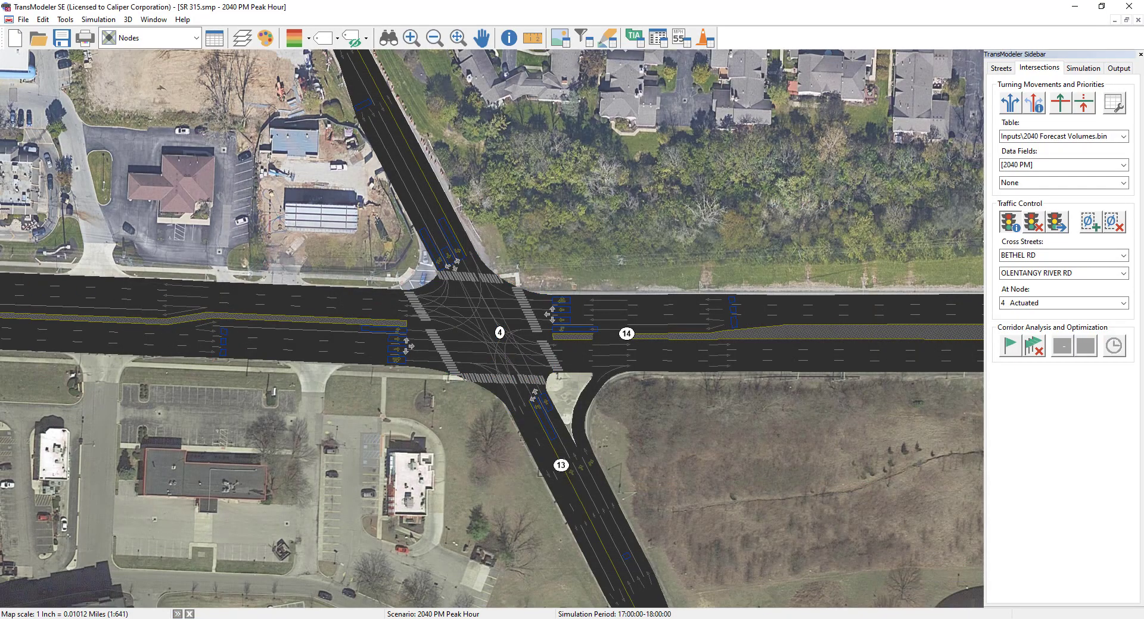